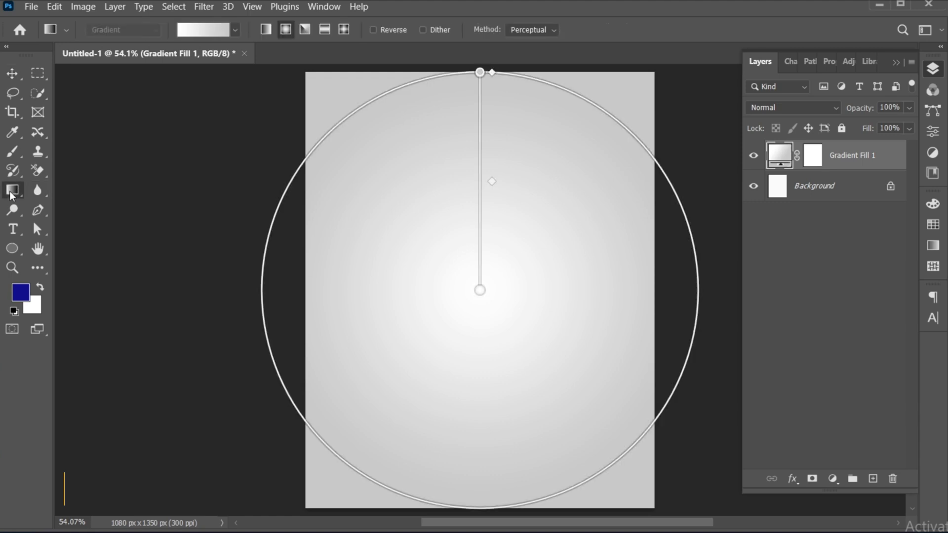
- Widen the radial white-to-light-grey Gradient Fill so its centre glows brightest
mouse_move(480, 72)
left_mouse_down()
mouse_move(482, 38)
mouse_move(483, 70)
left_mouse_up()
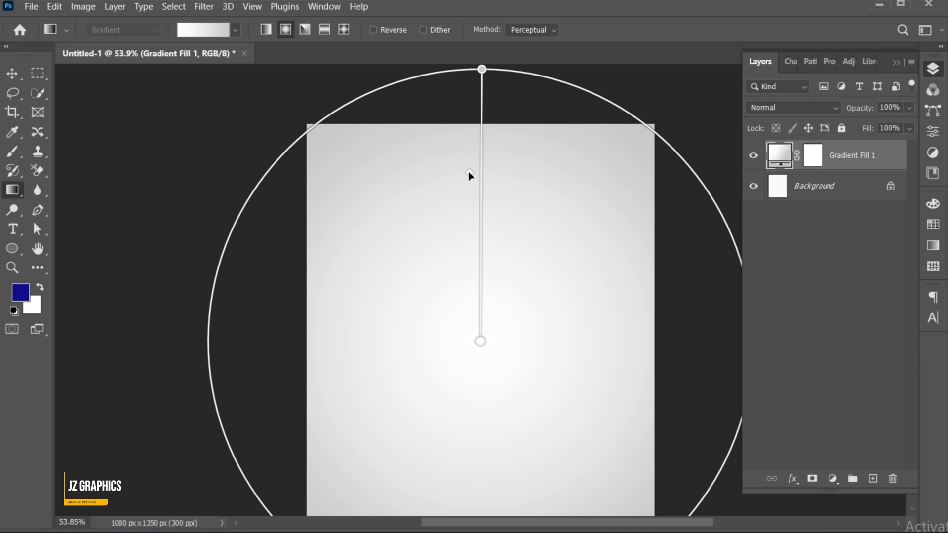
key("v")
scroll(468, 172, "down", 2)
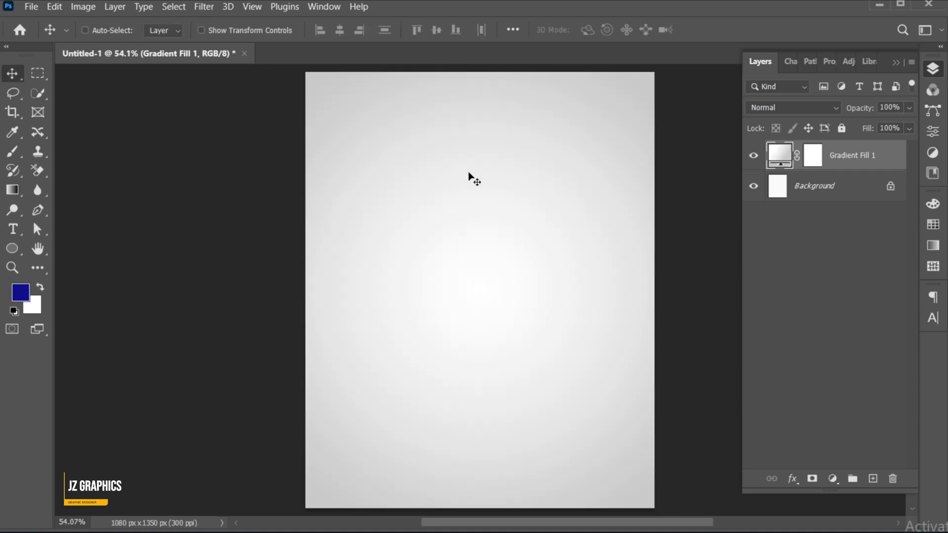
- Draw a circle with the Ellipse tool, with no stroke and a red fill
left_click(14, 250)
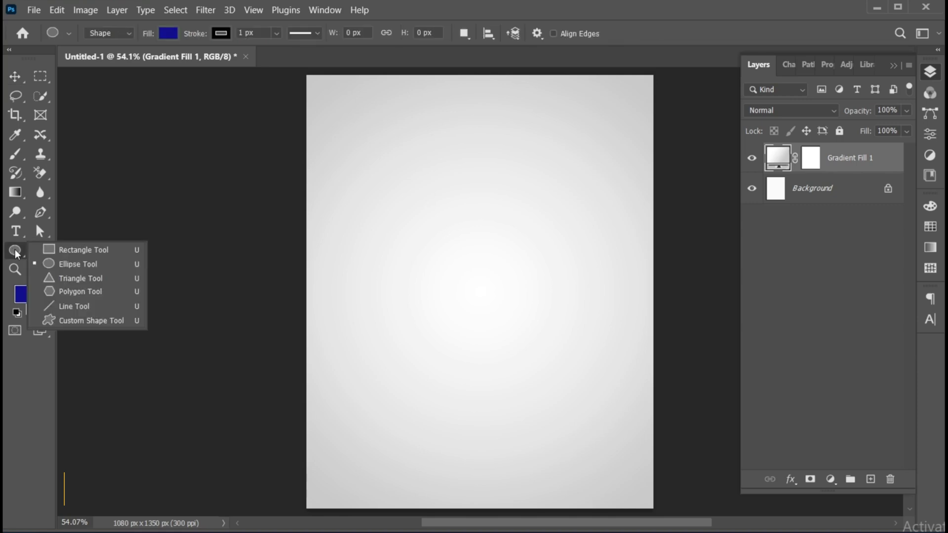
left_click(90, 263)
left_click_drag(351, 154, 586, 466)
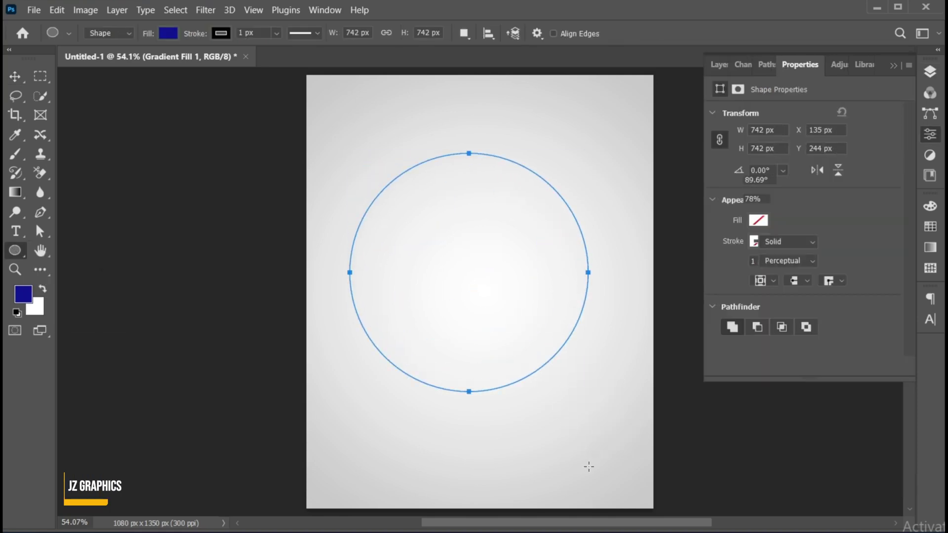
left_click(764, 244)
left_click(729, 270)
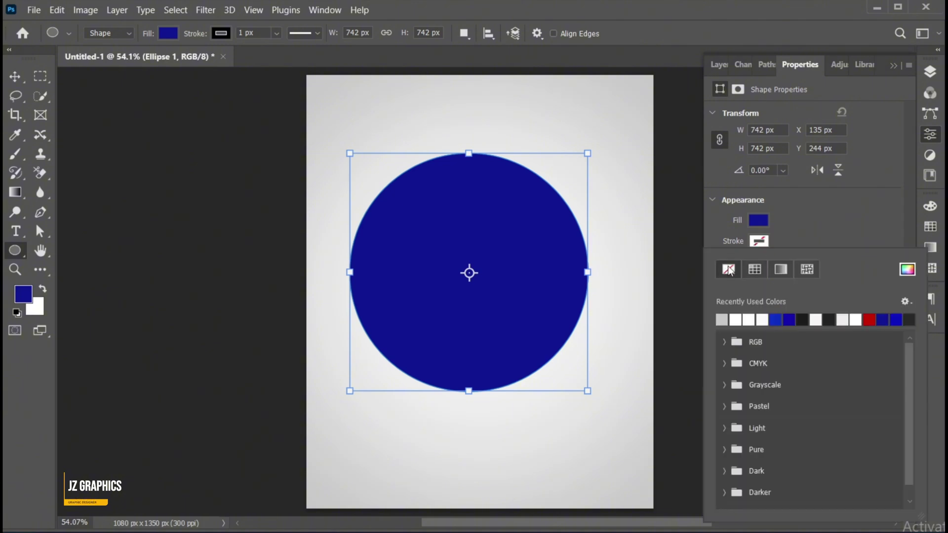
left_click(759, 221)
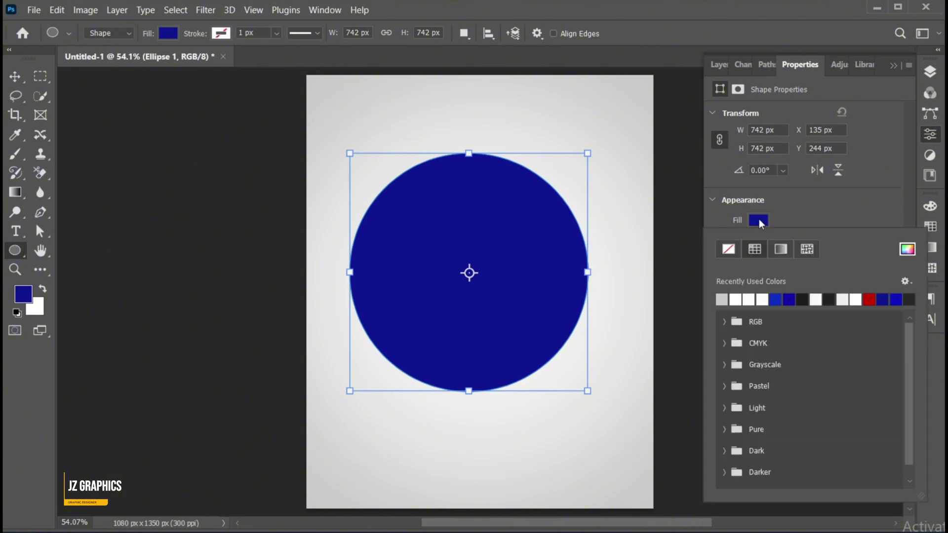
left_click(869, 299)
left_click(893, 66)
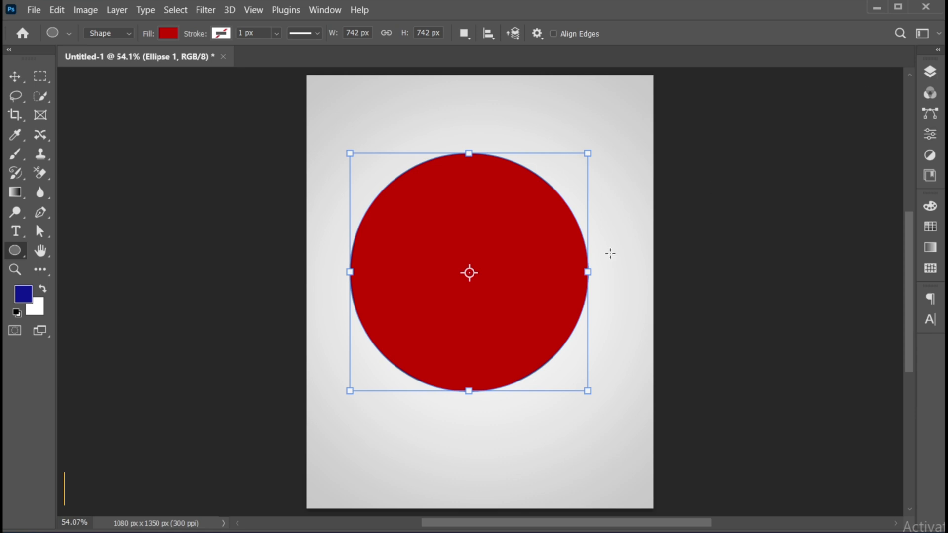
- Enlarge the red circle to about 997 px and centre it horizontally and vertically
left_click_drag(588, 272, 631, 317)
key("v")
key("ctrl+a")
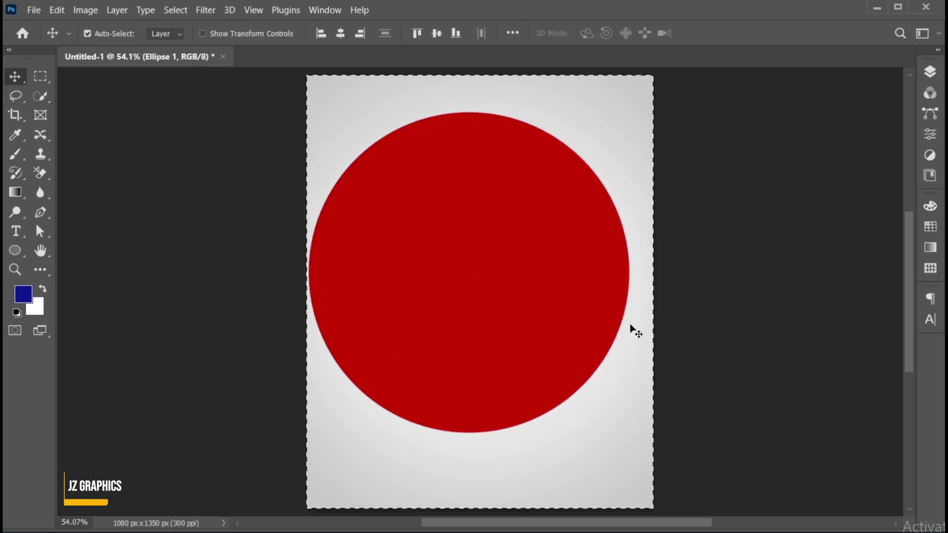
left_click(339, 35)
left_click(437, 37)
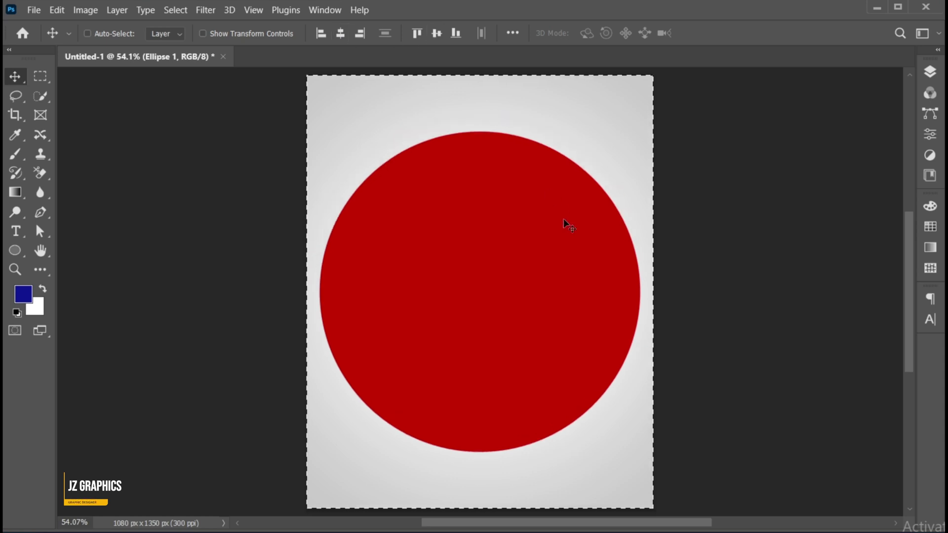
key("ctrl+h")
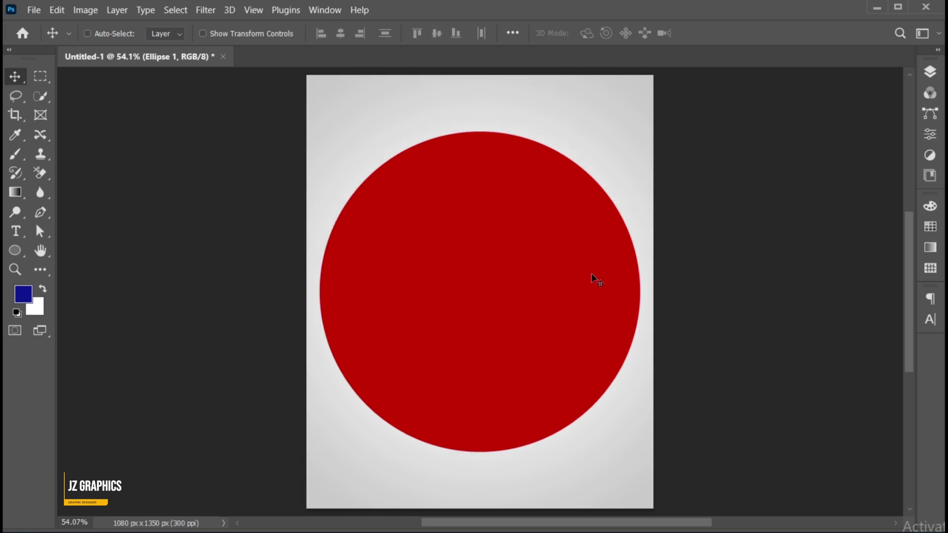
left_click(31, 7)
- Place tiger.png embedded, enlarge it to about 187% and set it lower left over the circle
left_click(129, 285)
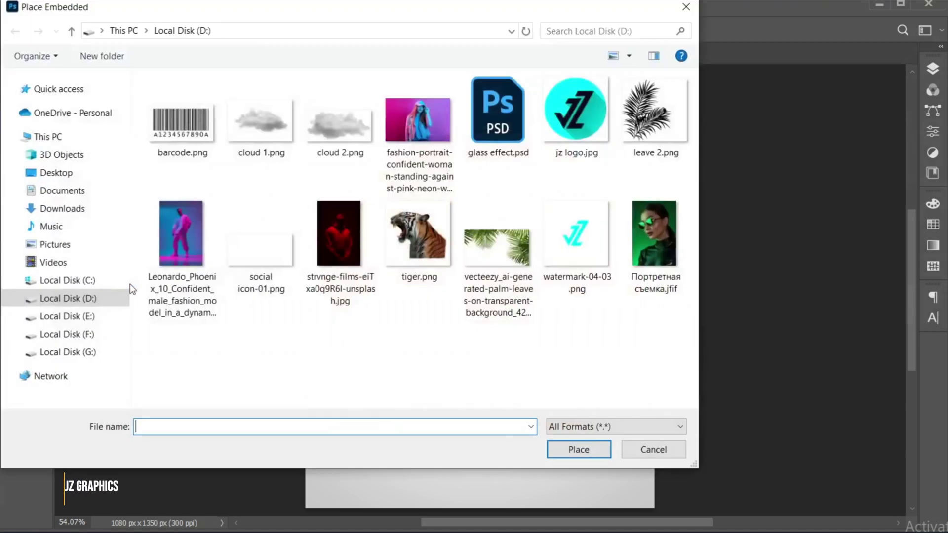
left_click(419, 238)
left_click(591, 451)
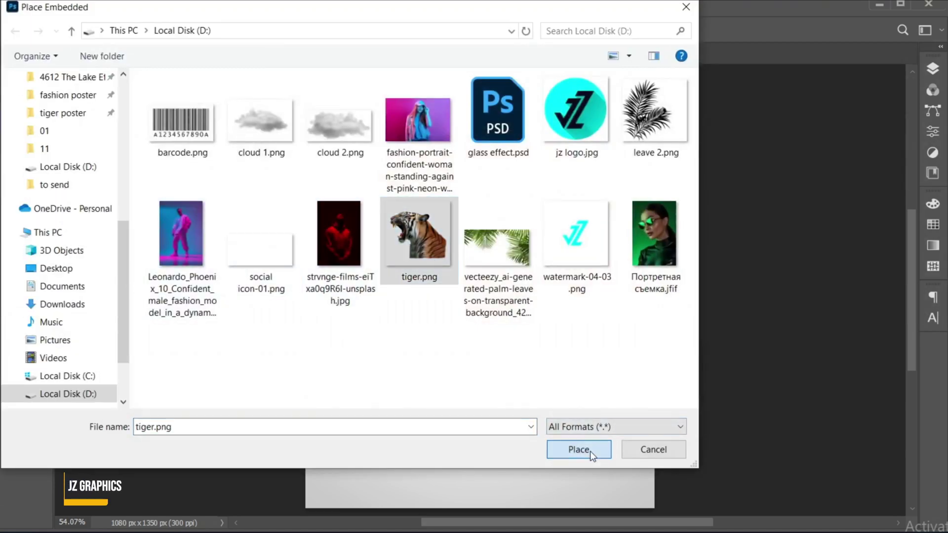
left_click_drag(562, 305, 626, 341)
left_click_drag(538, 327, 525, 393)
left_click_drag(607, 357, 615, 359)
left_click_drag(534, 395, 539, 399)
key("Return")
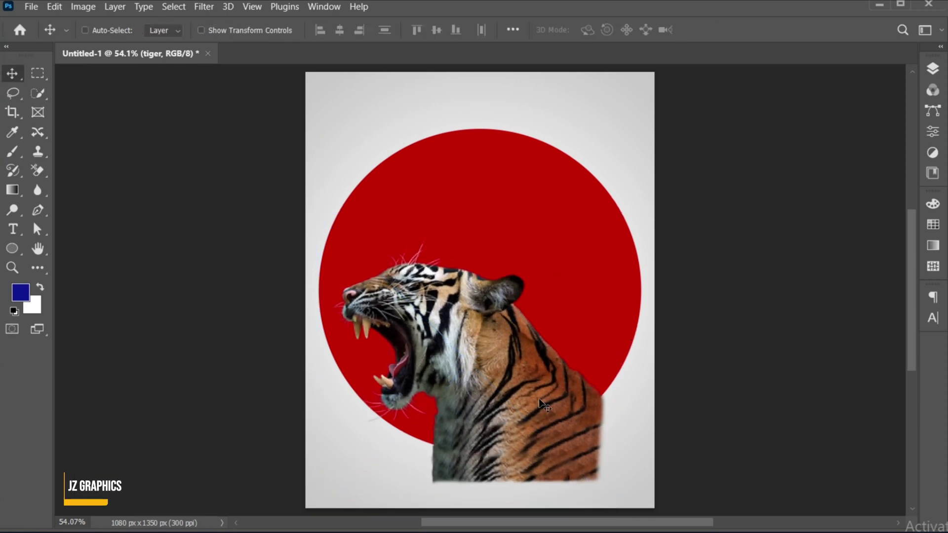
- Clip the tiger layer to the red circle with a clipping mask
left_click(933, 69)
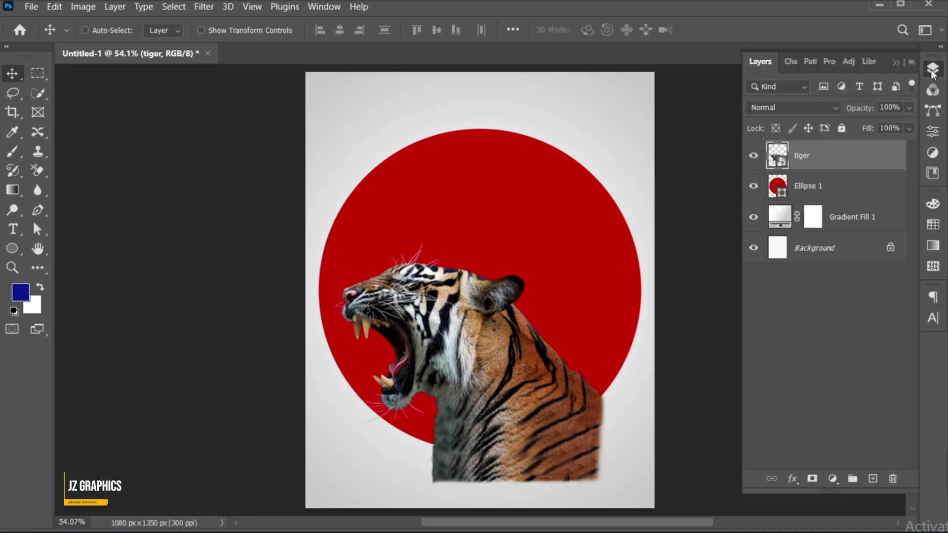
right_click(825, 157)
left_click(858, 335)
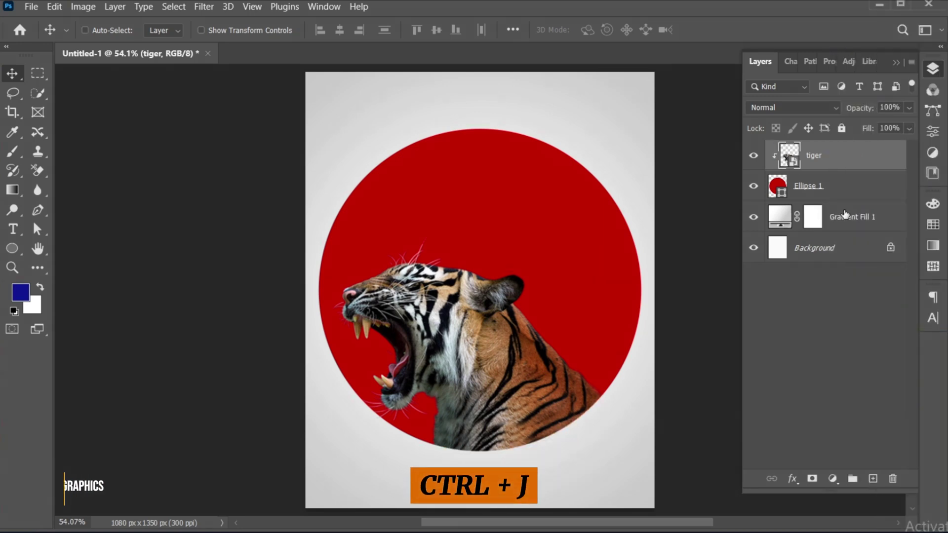
- Duplicate the tiger and mask the copy's lower body at the circle's edge
key("ctrl+j")
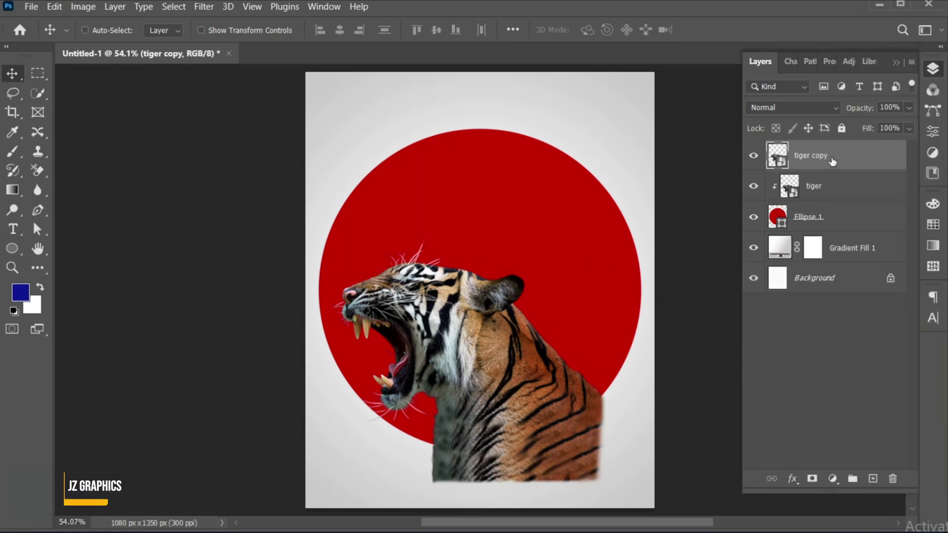
left_click(813, 479)
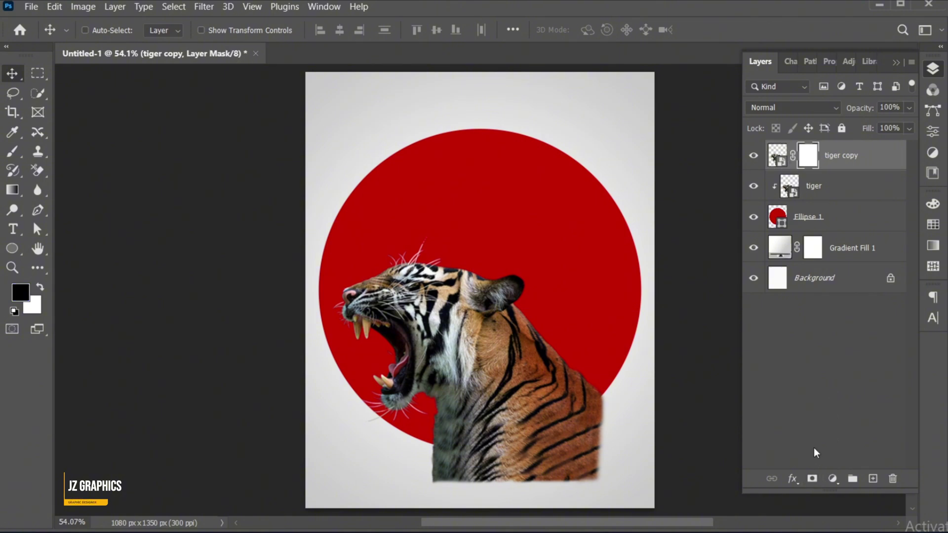
left_click(12, 151)
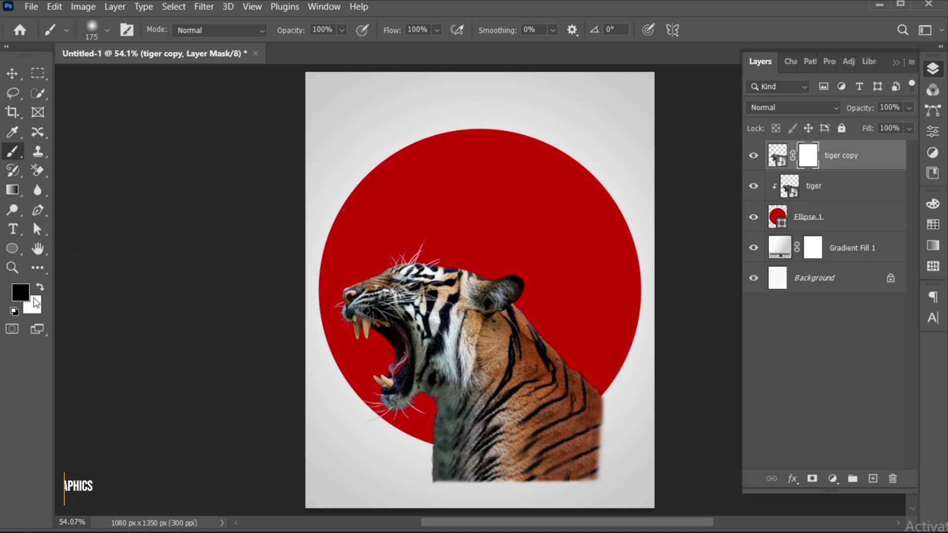
mouse_move(415, 458)
left_mouse_down()
mouse_move(526, 440)
mouse_move(613, 387)
mouse_move(501, 449)
mouse_move(413, 455)
mouse_move(447, 481)
mouse_move(573, 459)
mouse_move(604, 439)
mouse_move(463, 481)
left_mouse_up()
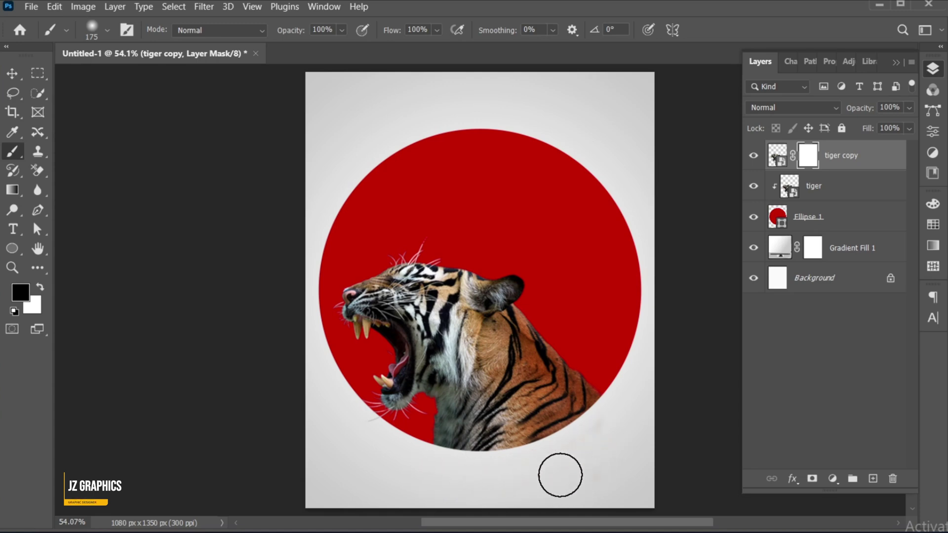
key("v")
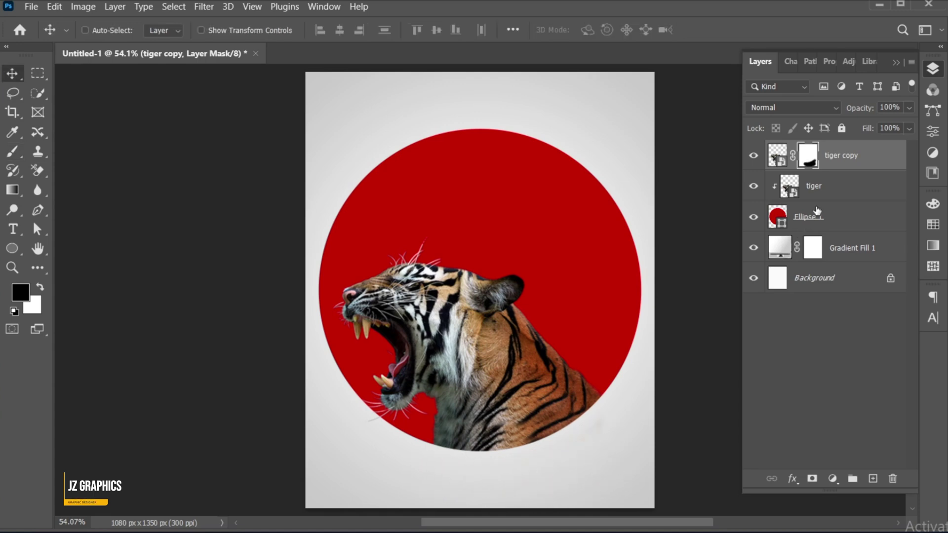
key("ctrl+2")
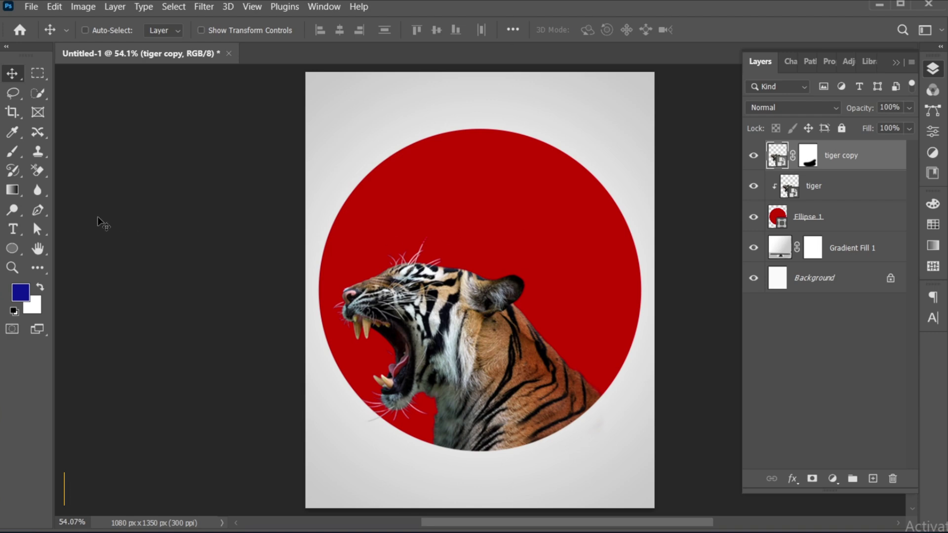
- Type 'WILD' at the top of the page in Oswald DemiBold
key("t")
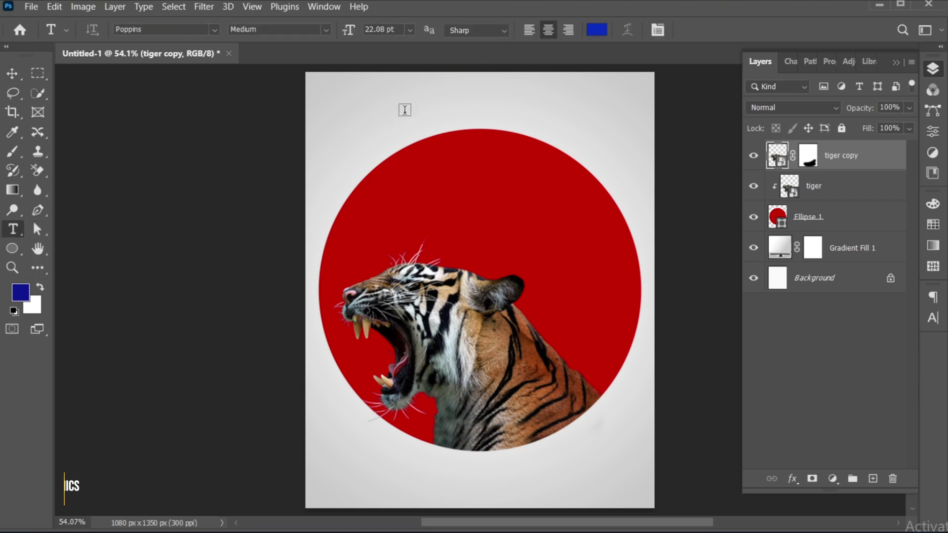
left_click(405, 109)
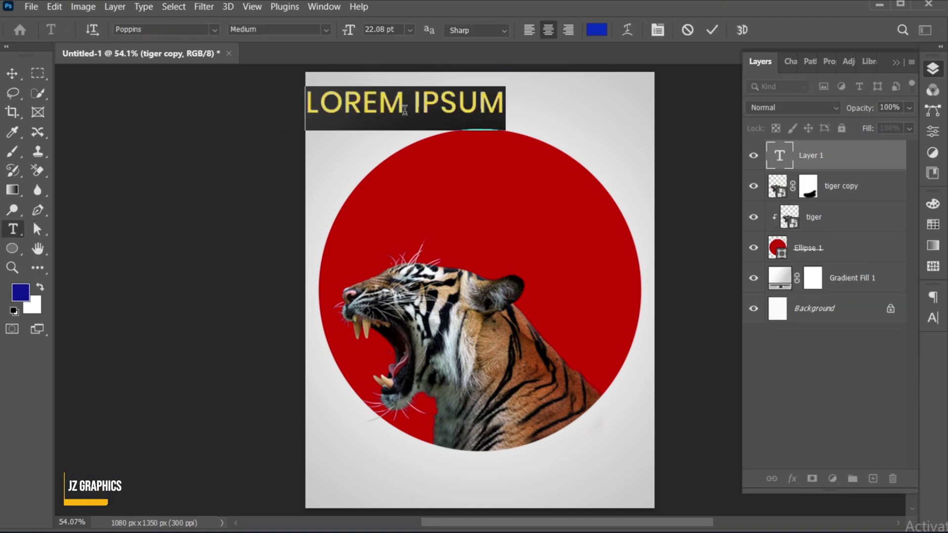
type("WILD")
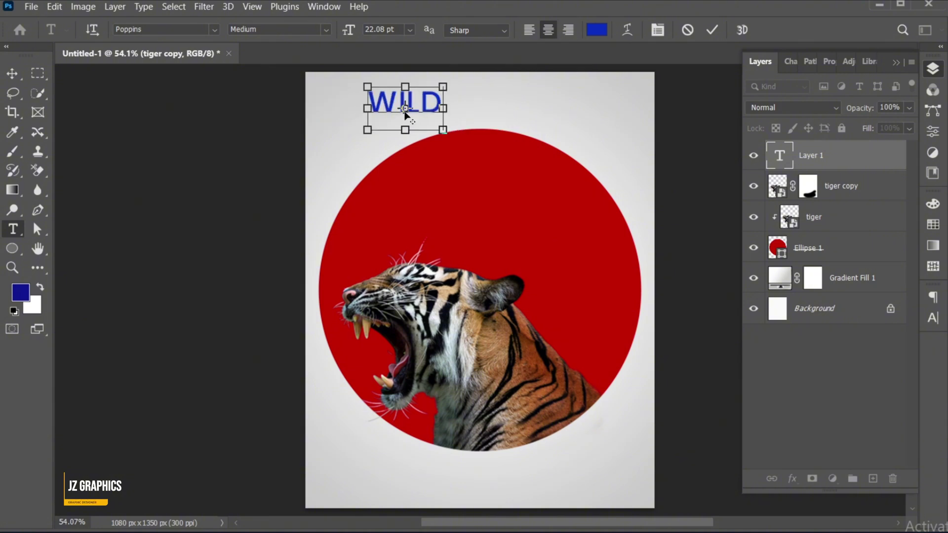
key("ctrl+a")
left_click(171, 29)
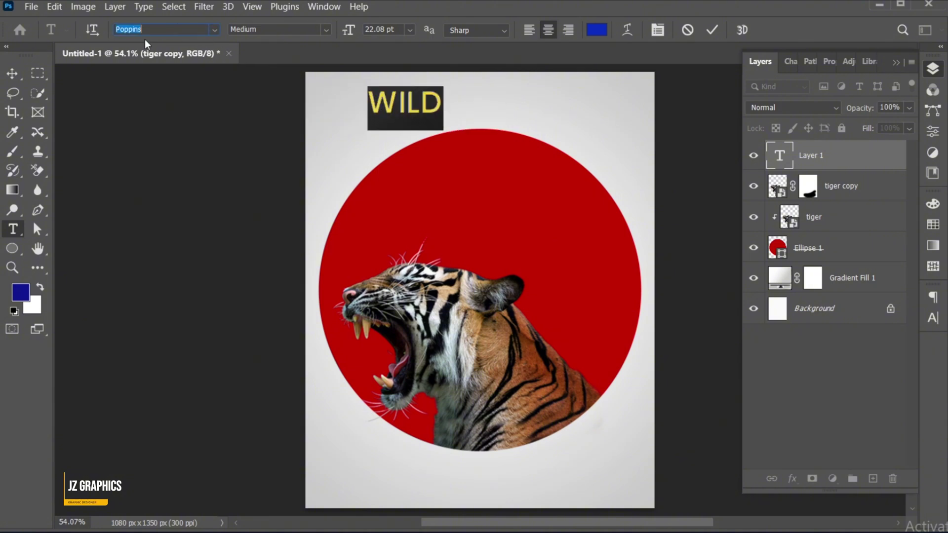
type("oswald")
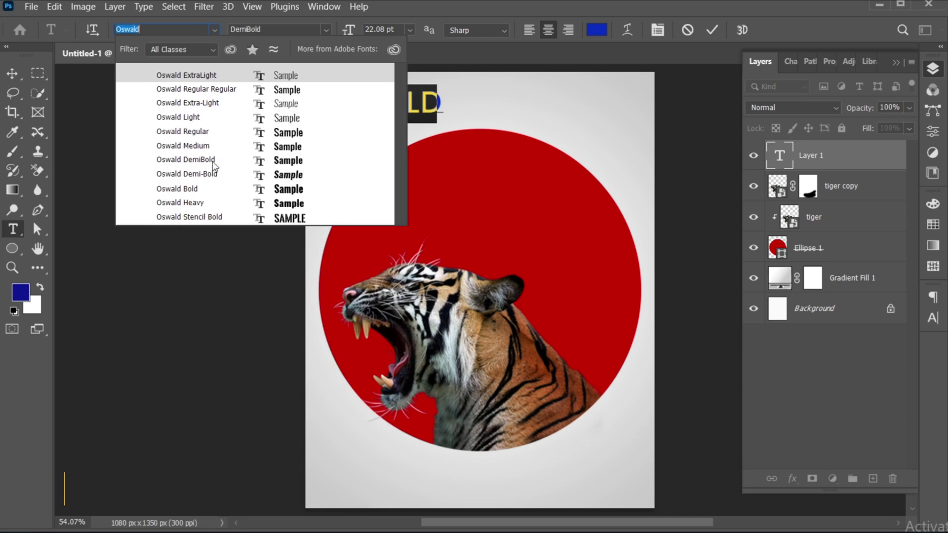
left_click(213, 161)
- Colour WILD with the circle's sampled red and set its tracking to 50
left_click(601, 31)
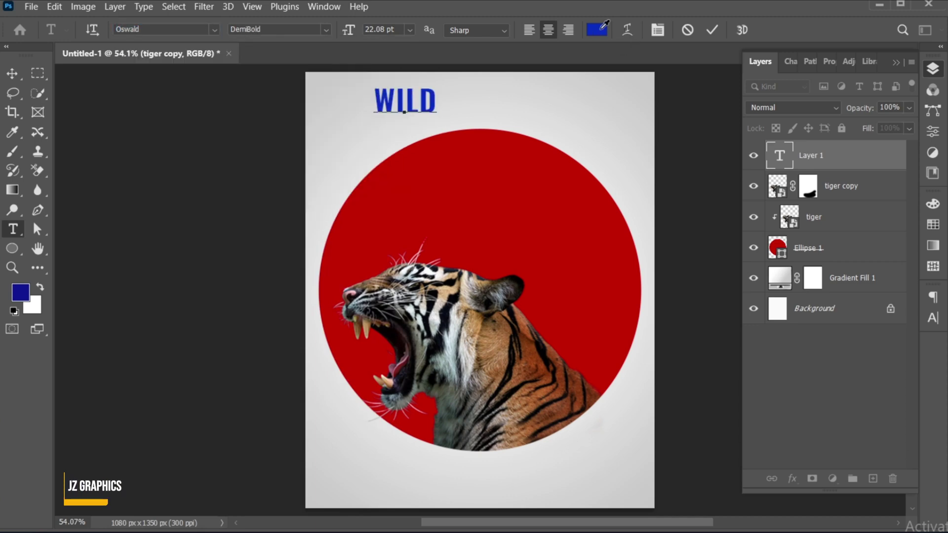
left_click(465, 158)
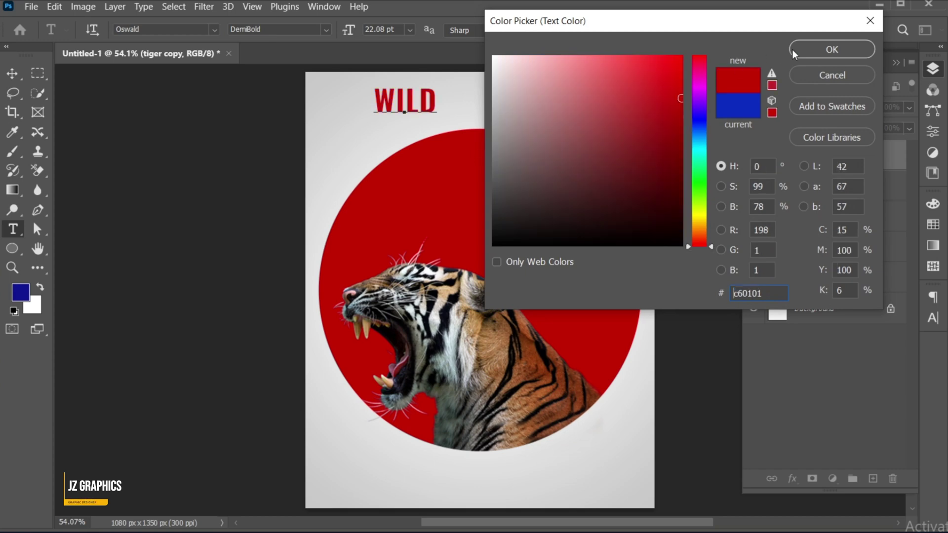
left_click(810, 47)
left_click(933, 318)
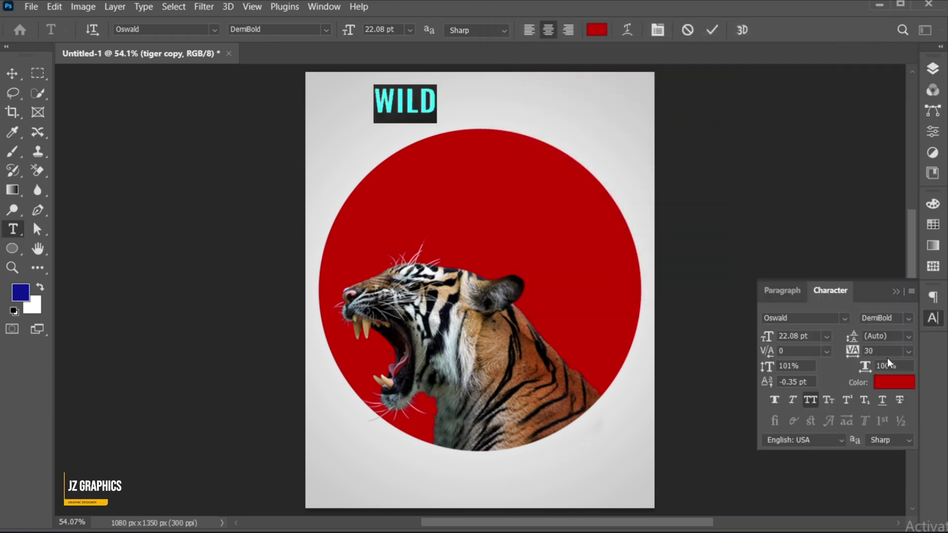
left_click(862, 351)
type("50")
key("Return")
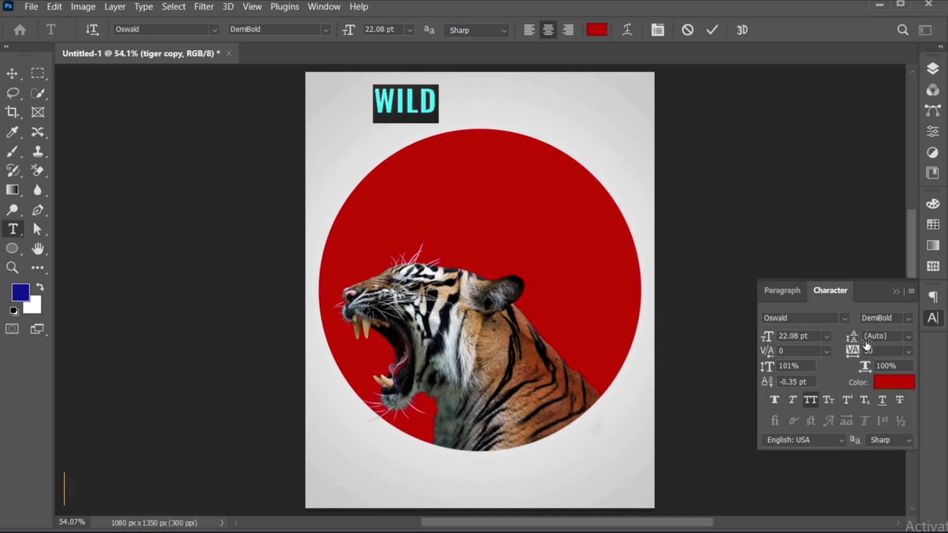
left_click(898, 294)
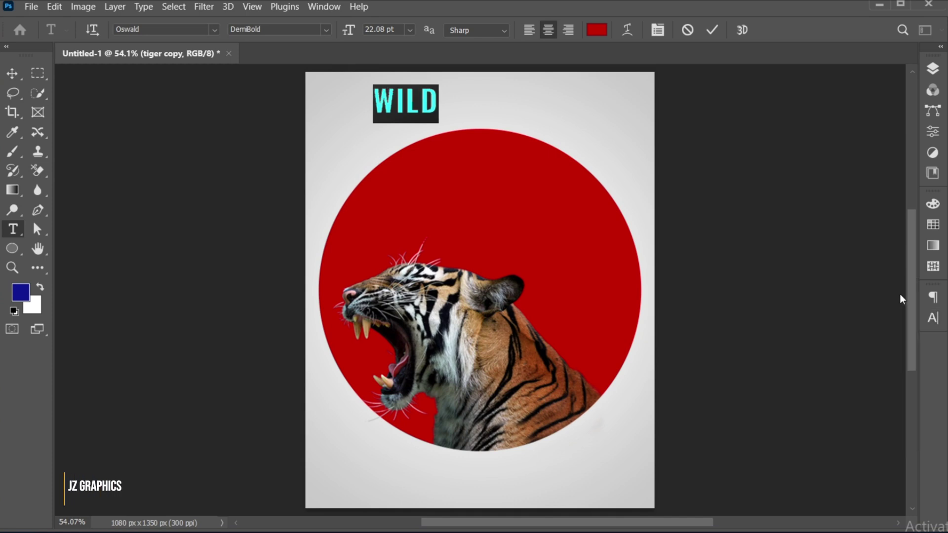
left_click(708, 27)
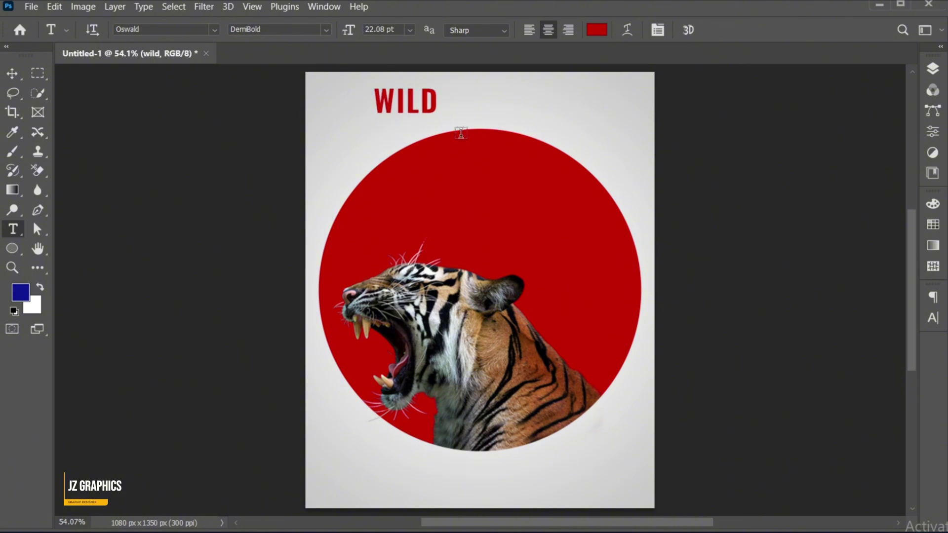
- Scale WILD to about 480% over the circle and centre it horizontally
key("v")
key("ctrl+t")
left_click_drag(437, 109, 554, 141)
left_click_drag(477, 102, 541, 165)
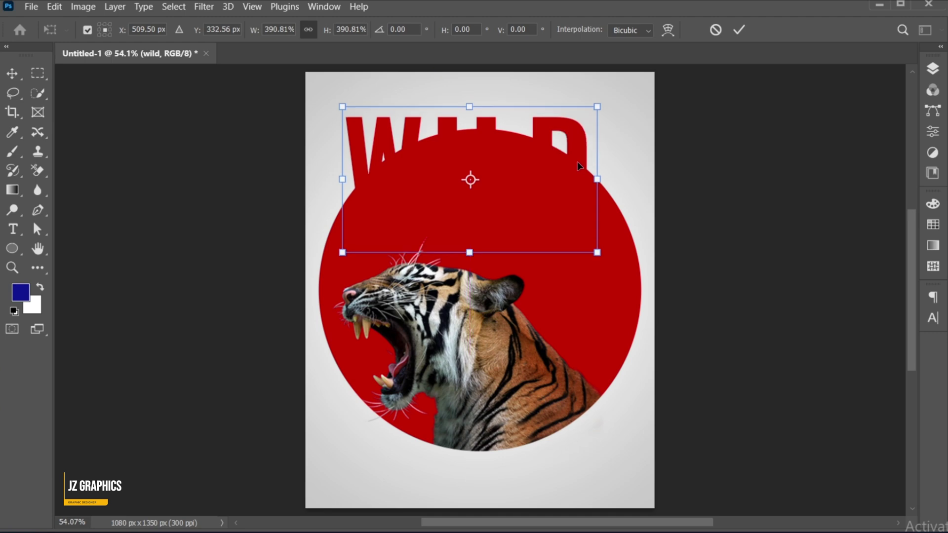
left_click_drag(598, 179, 610, 163)
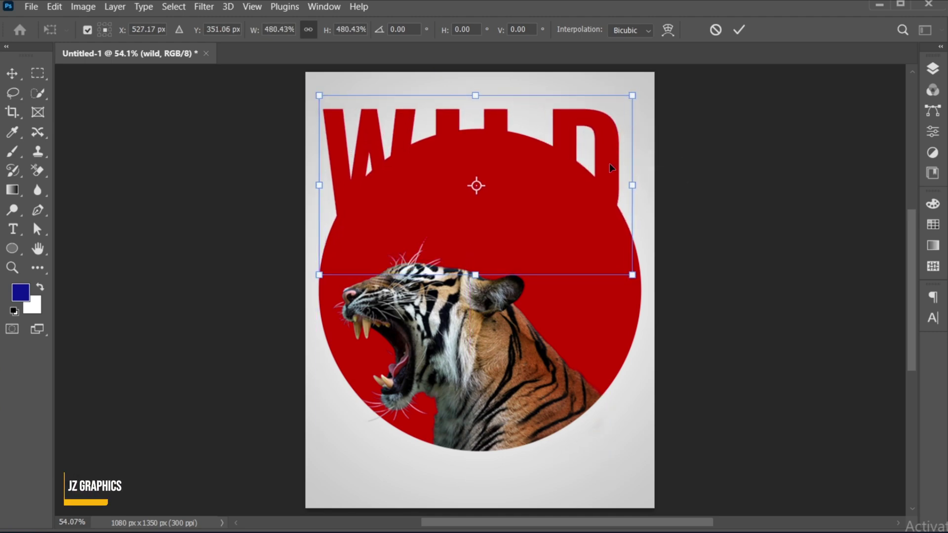
key("Return")
key("ctrl+a")
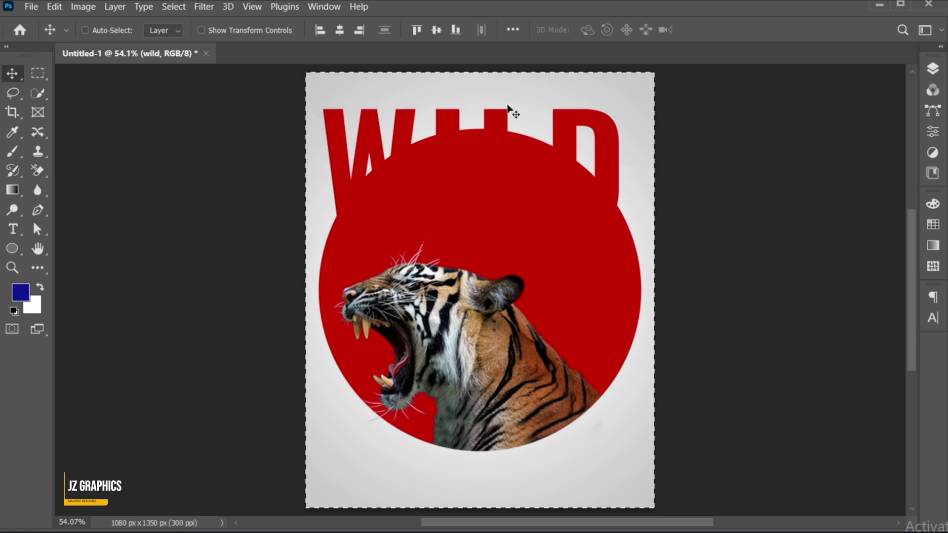
left_click(341, 31)
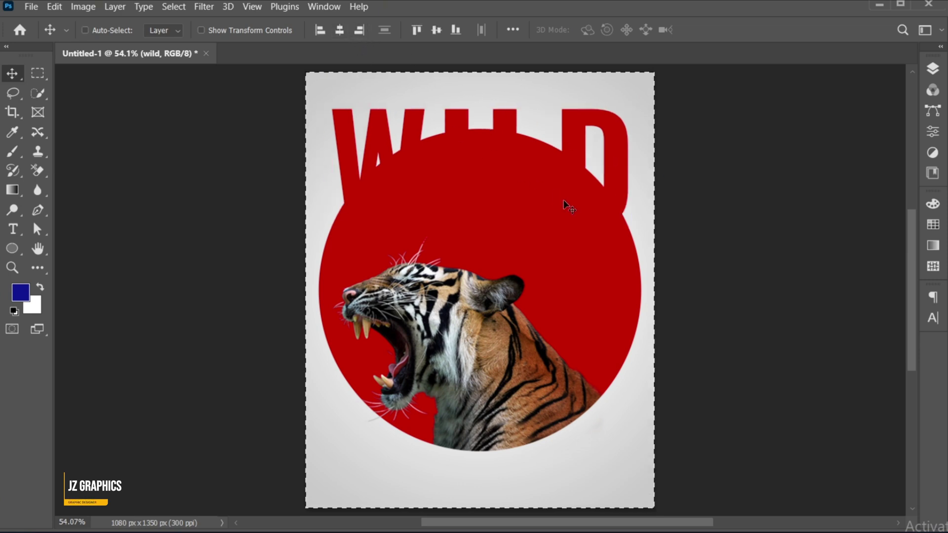
key("ctrl+d")
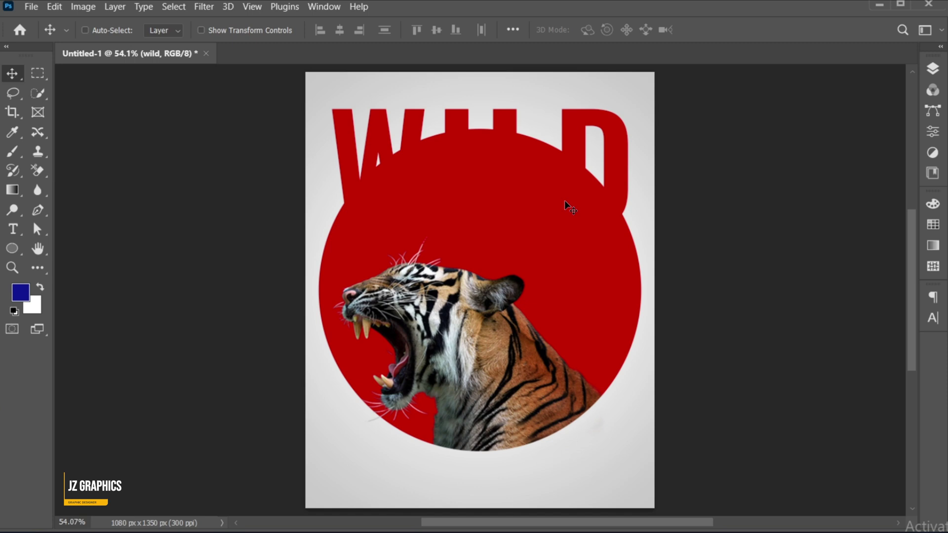
left_click(932, 71)
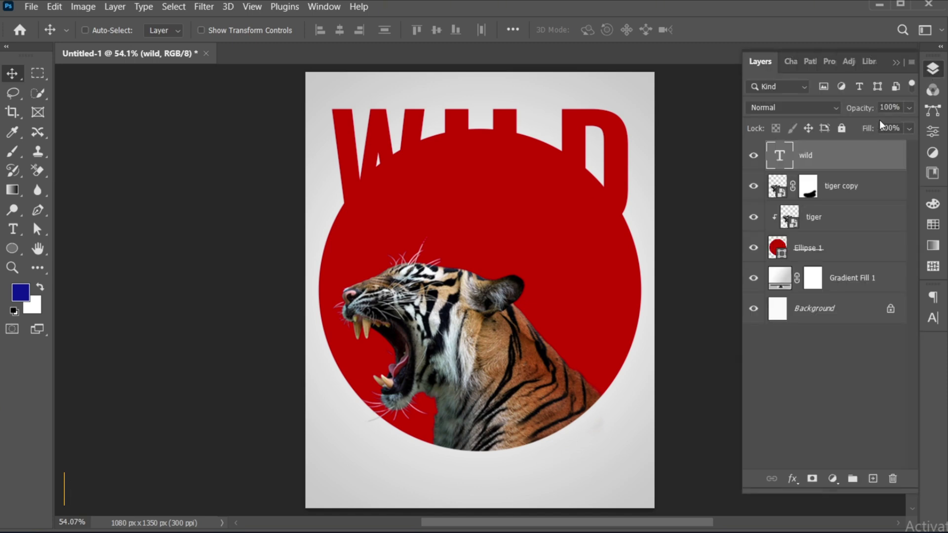
- Duplicate Ellipse 1, clip it above the WILD text, and recolour it off-white f0eded
left_click(837, 257)
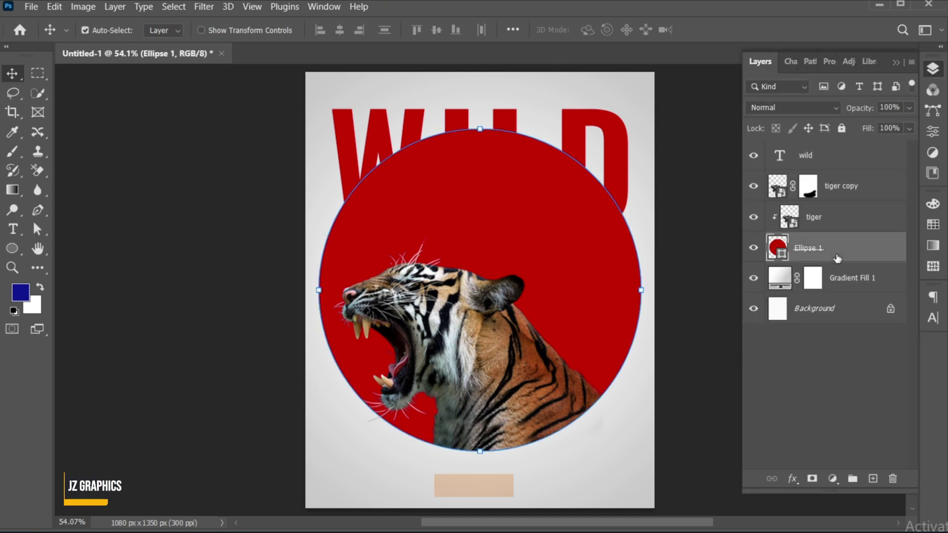
key("ctrl+j")
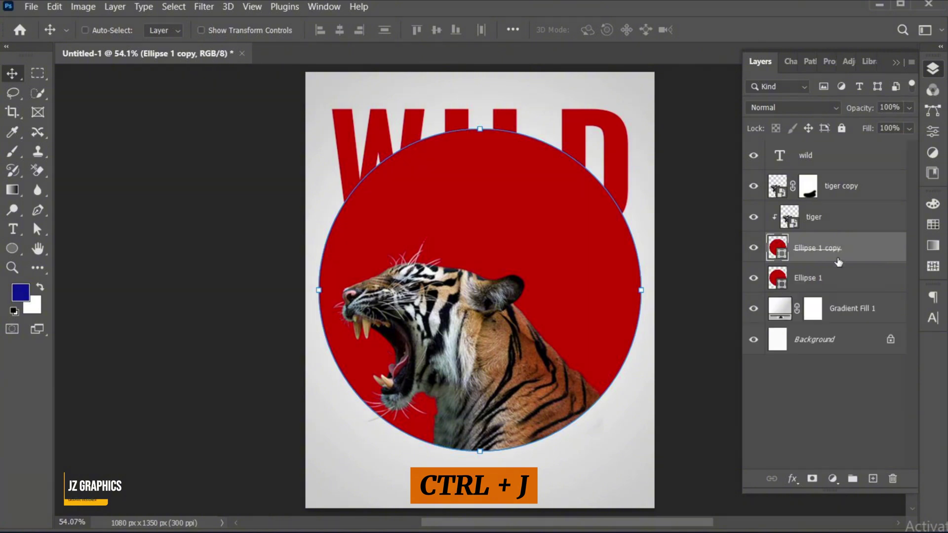
left_click_drag(858, 281, 858, 151)
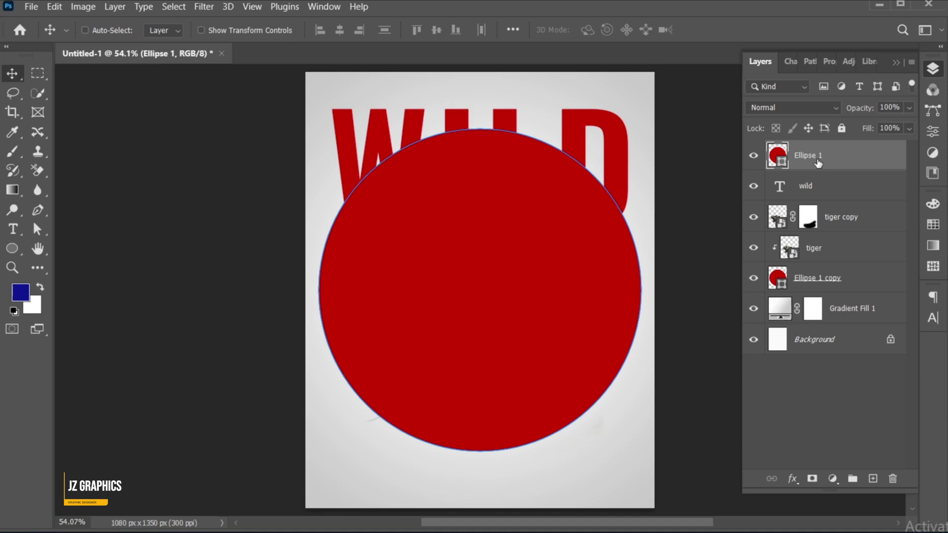
right_click(819, 163)
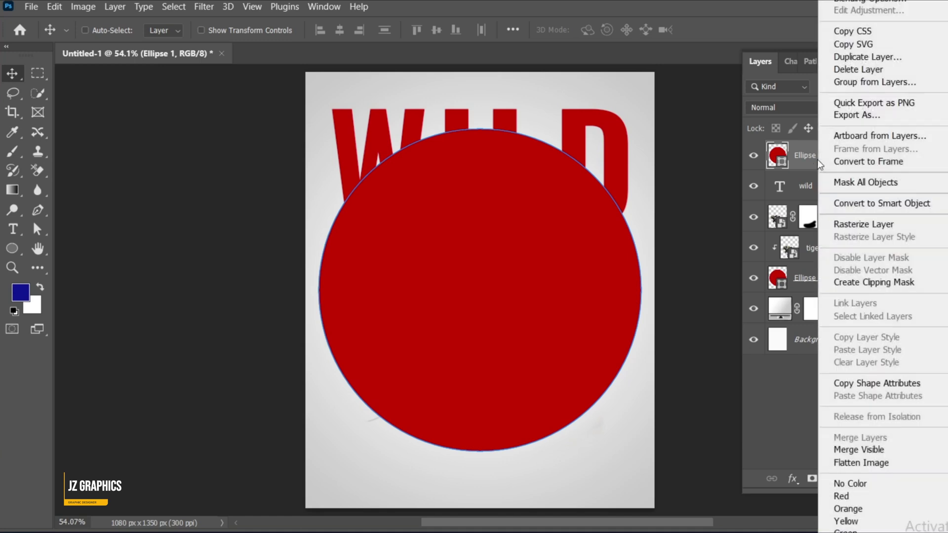
left_click(850, 283)
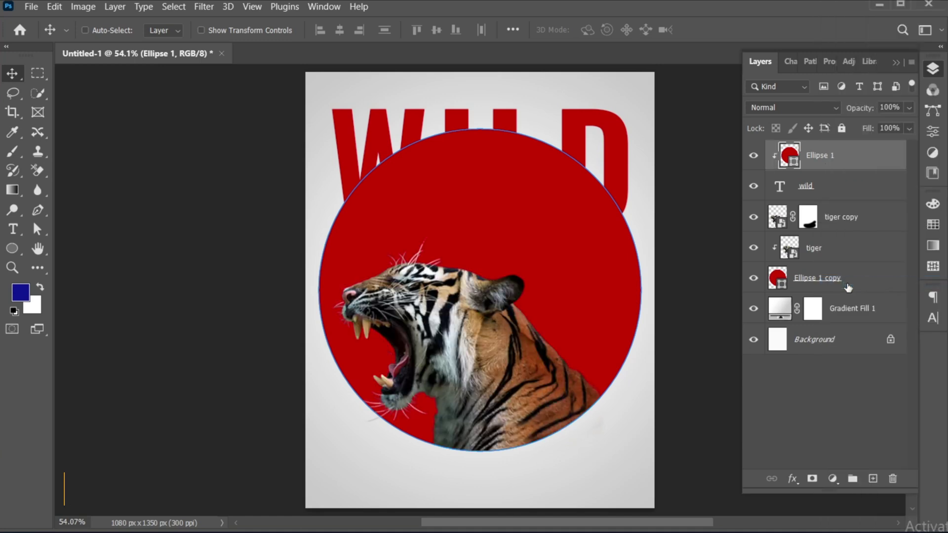
double_click(789, 155)
type("f4f0f0")
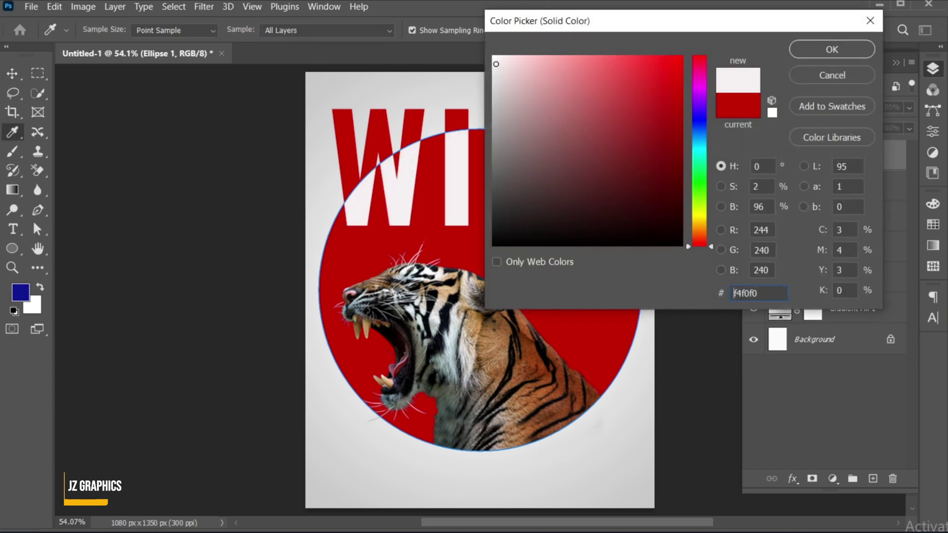
left_click(496, 66)
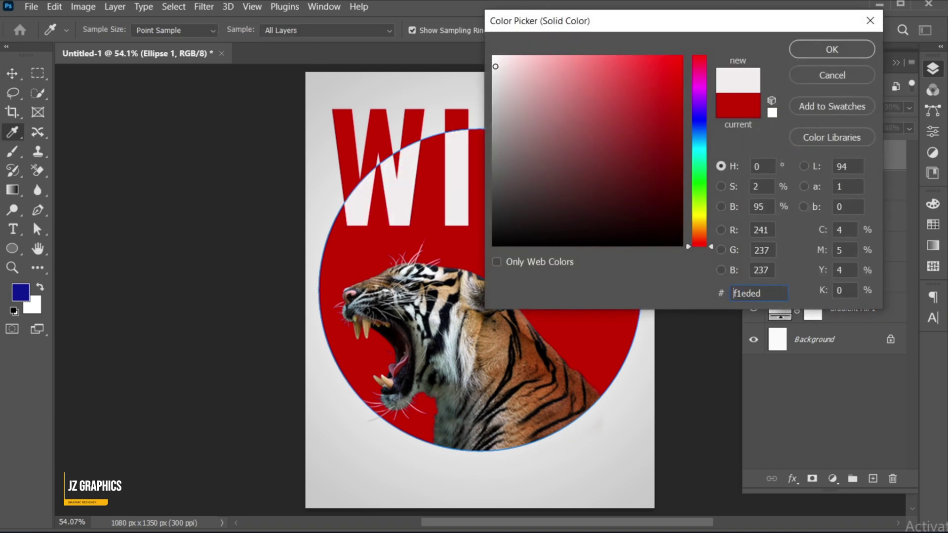
left_click(818, 51)
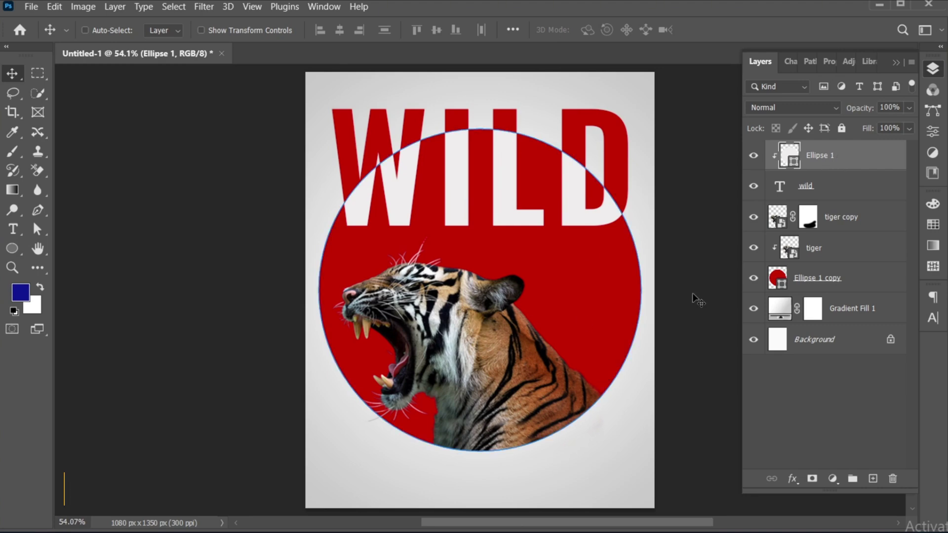
- Scale both tiger layers together to about 108% and nudge them up and right
left_click(858, 225)
left_click(847, 254, "ctrl")
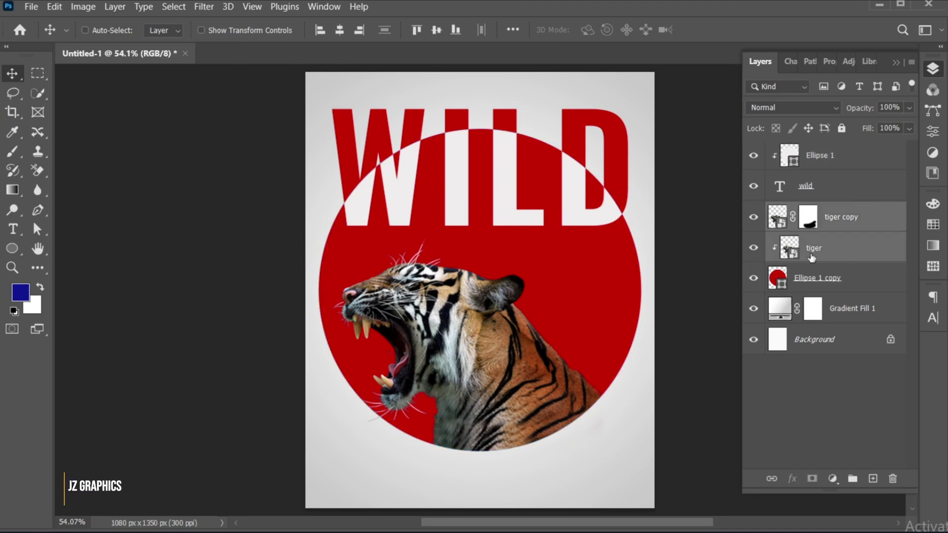
key("ctrl+t")
left_click_drag(607, 362, 620, 362)
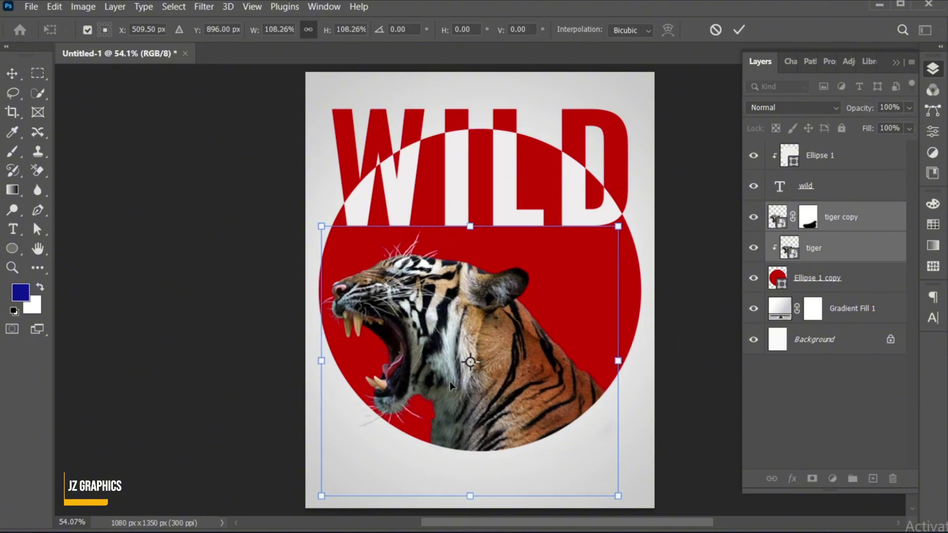
left_click_drag(450, 381, 460, 367)
key("Return")
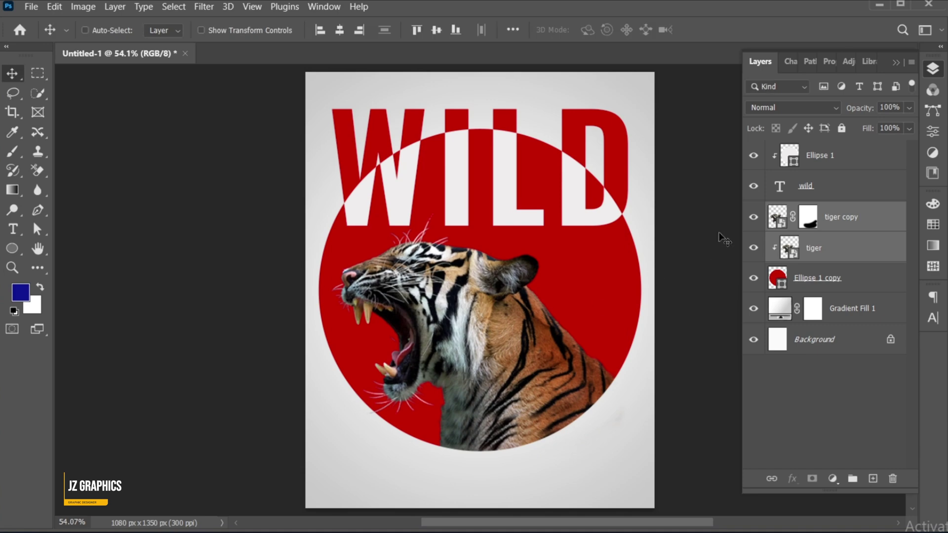
left_click(855, 164)
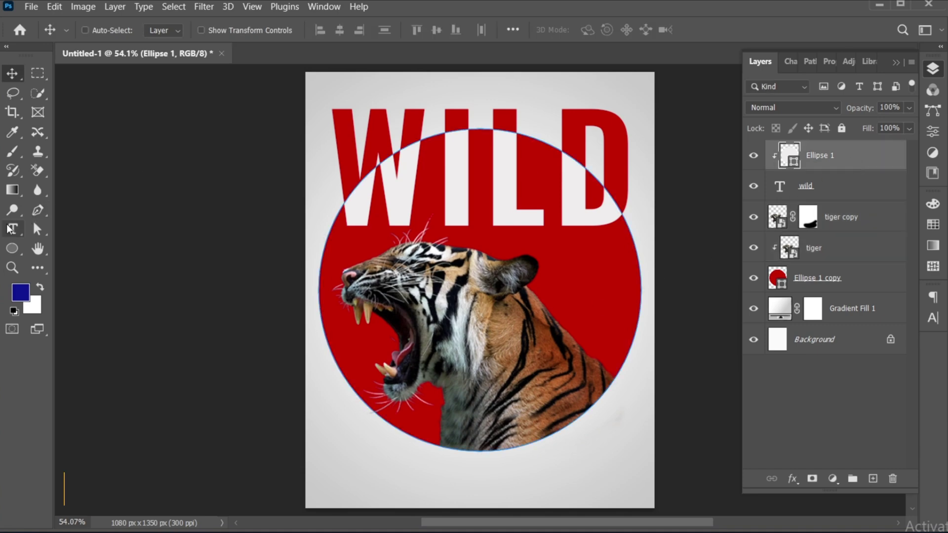
- Add a 'JZ GRAPHICS' label above WILD in Oswald Medium, dark grey 312f2f
key("t")
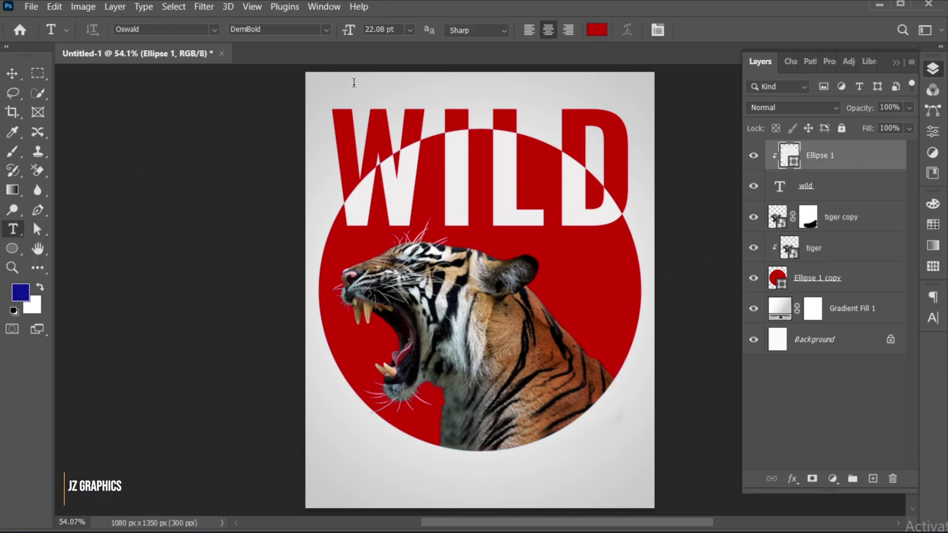
left_click(354, 83)
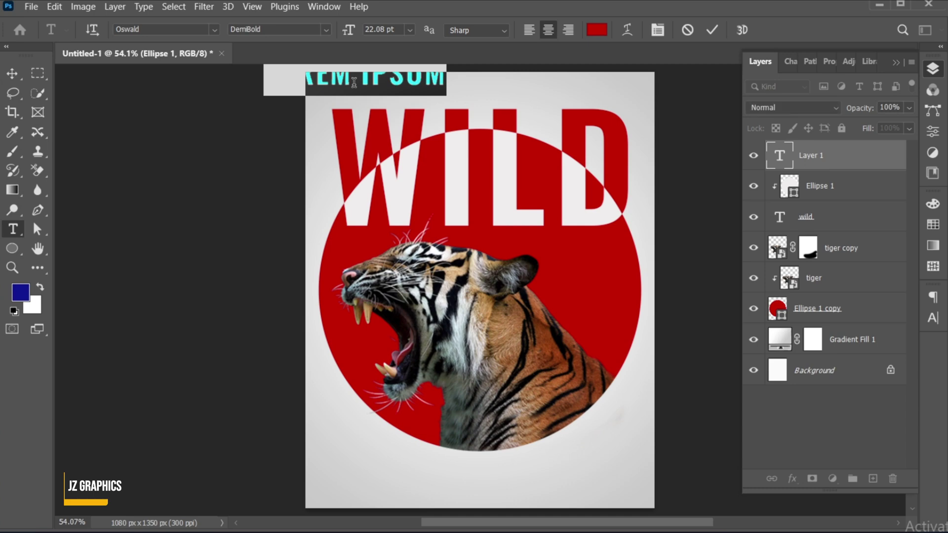
type("JZ")
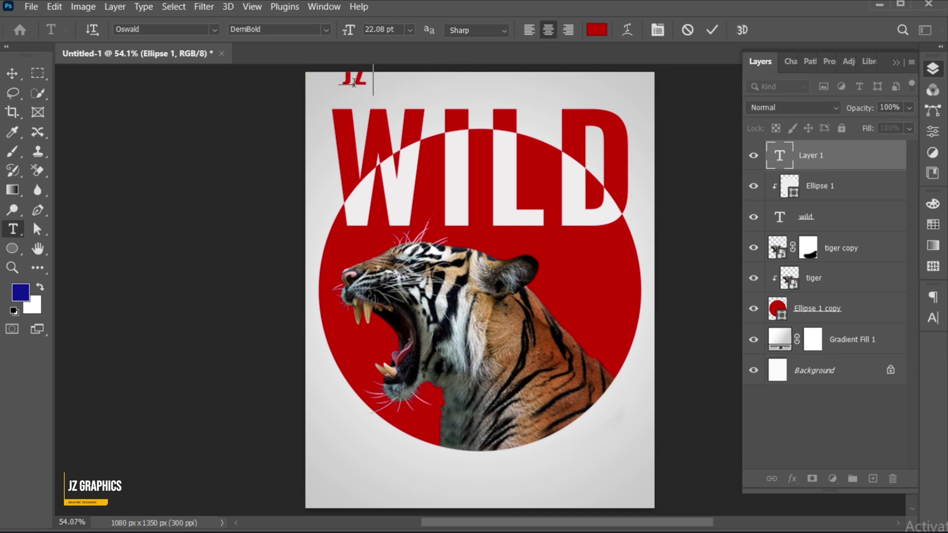
type(" GRAPHICS")
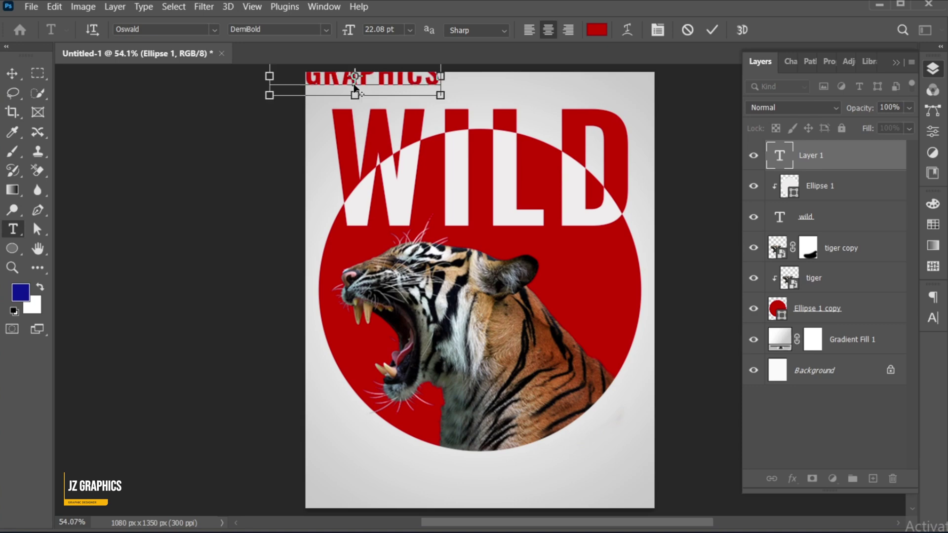
key("ctrl+a")
left_click(324, 30)
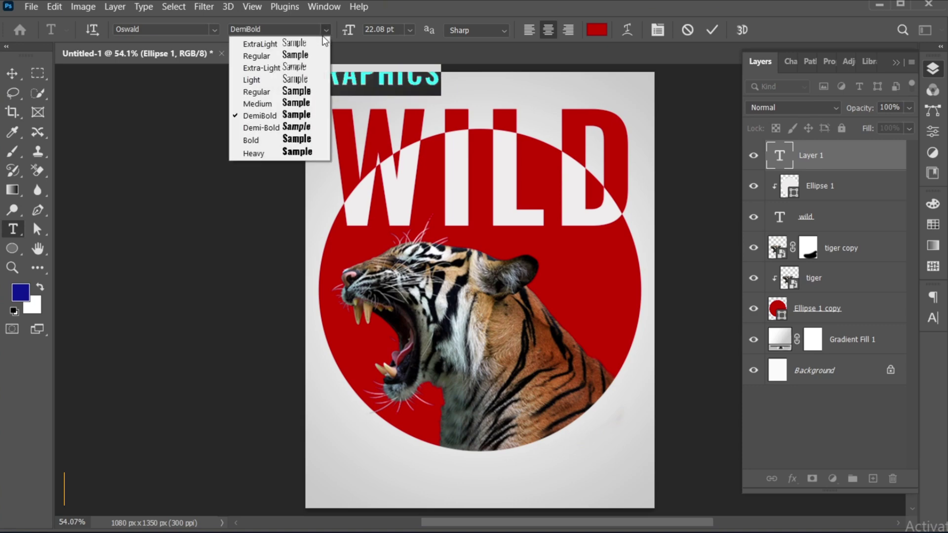
left_click(301, 103)
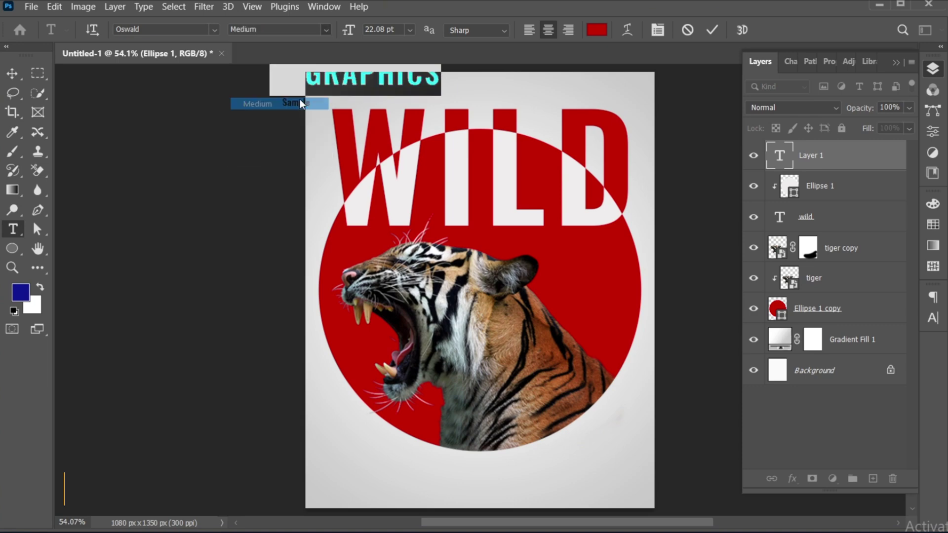
left_click(597, 30)
type("312f2f")
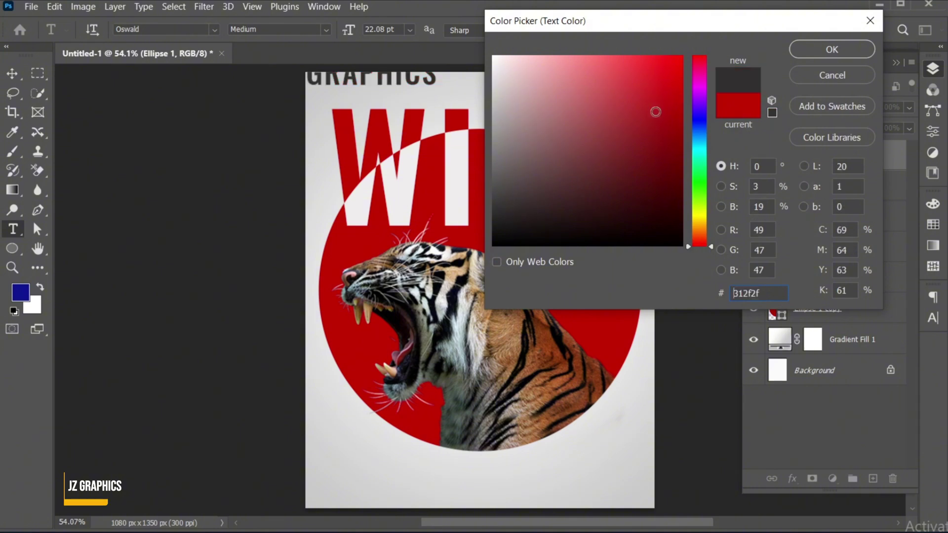
left_click(832, 50)
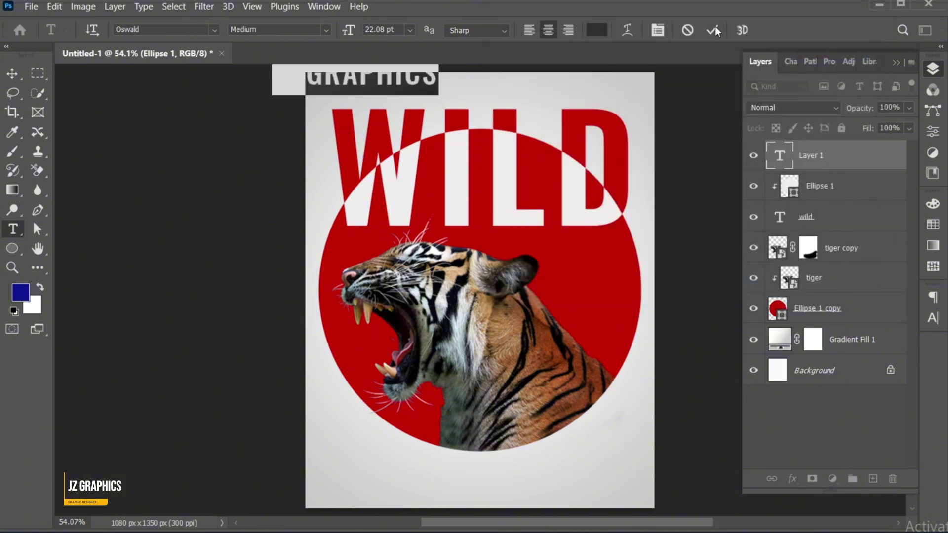
left_click(426, 108)
- Shrink the JZ GRAPHICS label slightly with Free Transform
key("v")
key("ctrl+t")
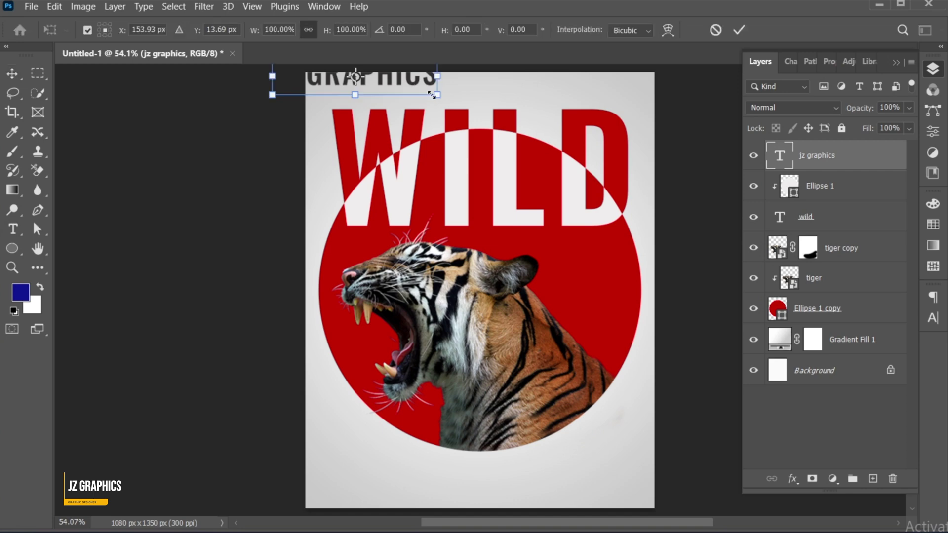
left_click_drag(426, 98, 476, 97)
key("Return")
key("ctrl+t")
key("Return")
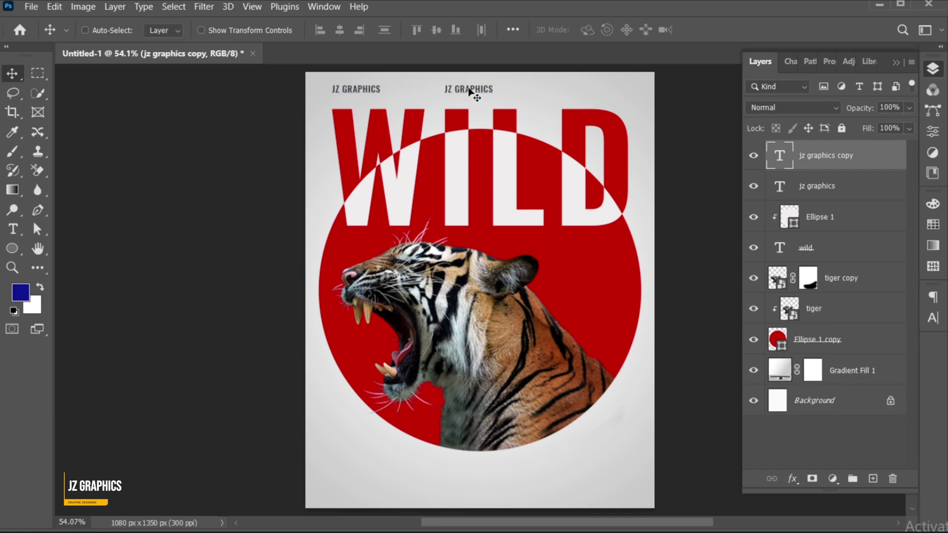
- Change a copied label to 'TIGER' and centre it along the poster's top
key("t")
left_click(468, 88)
key("ctrl+a")
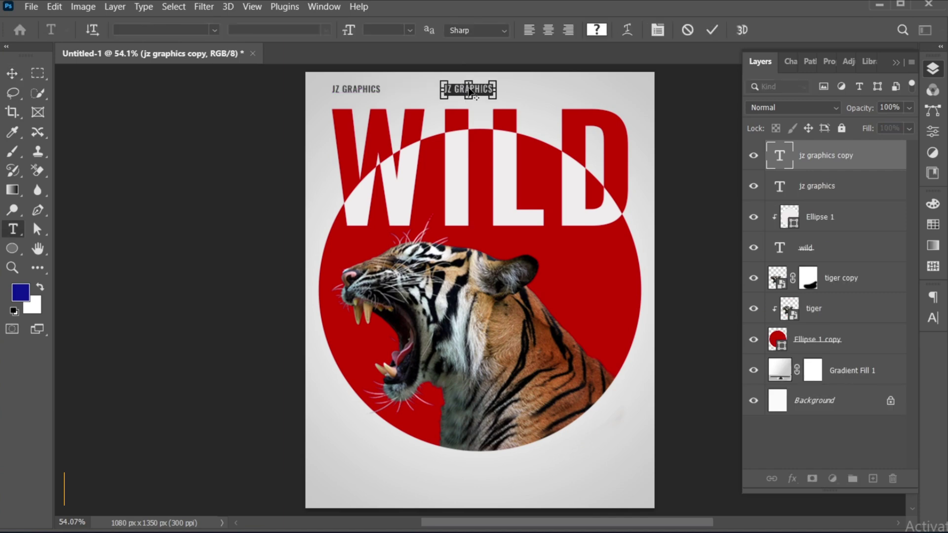
key("ctrl+h")
type("TIGER")
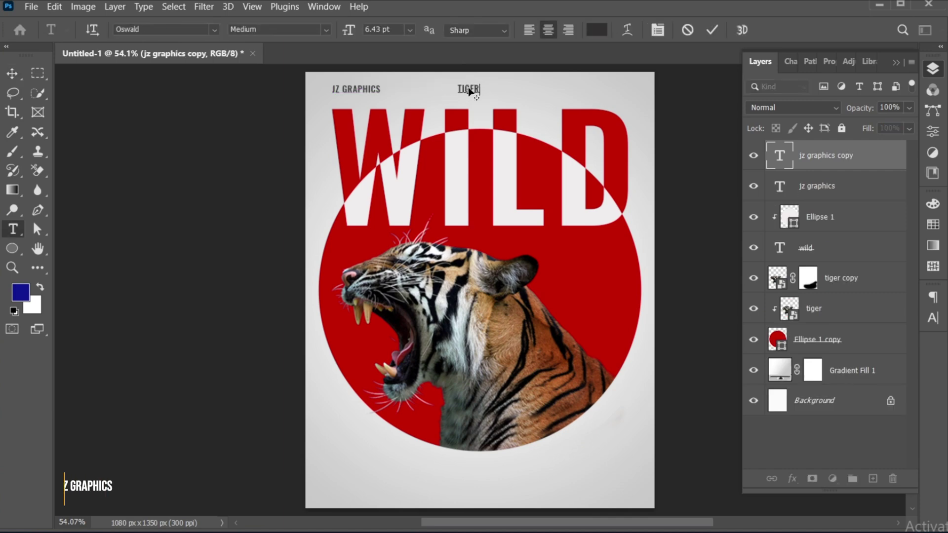
key("ctrl+Return")
key("v")
left_click_drag(479, 87, 589, 94)
key("ctrl+d")
- Change another copy to 'PS TUTORIAL' and align it with WILD's right edge
double_click(587, 91)
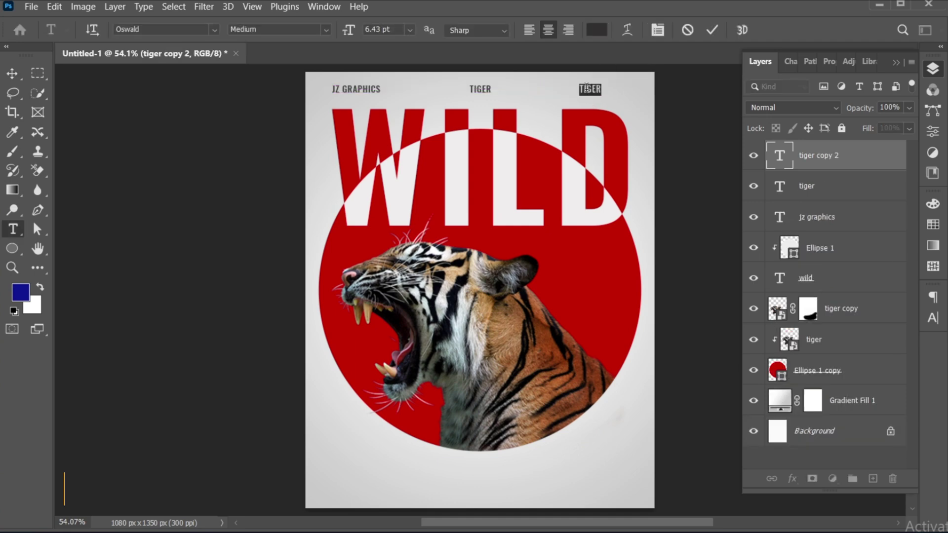
type("PS TUTORIAL")
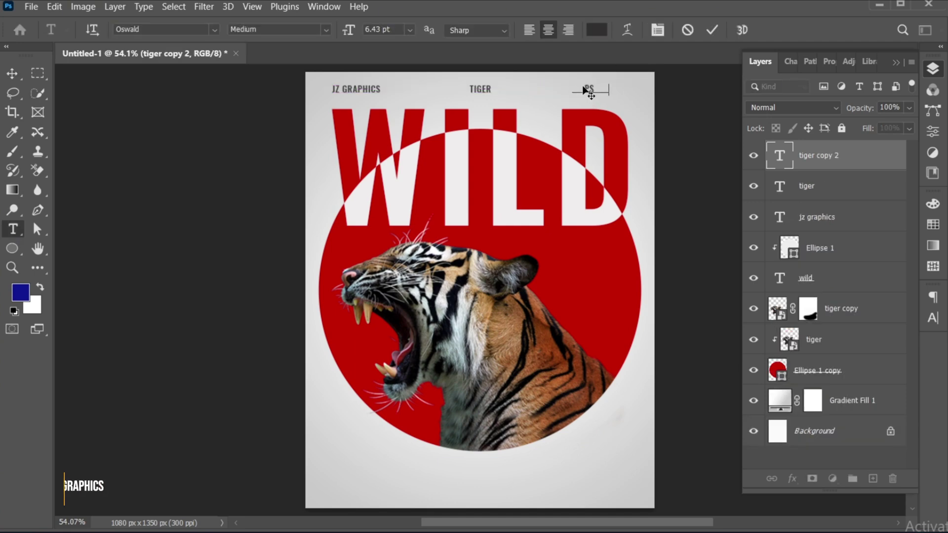
left_click(715, 30)
key("v")
left_click_drag(576, 91, 573, 268)
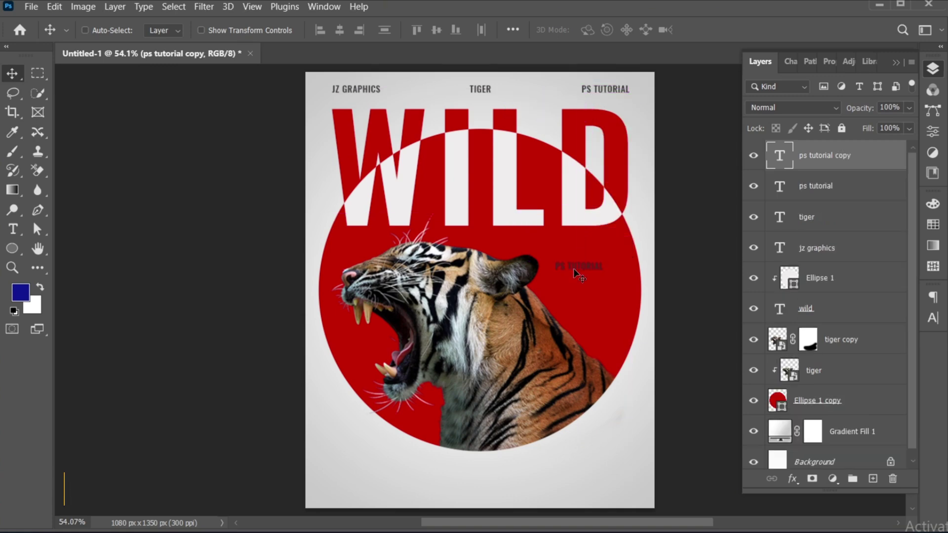
- Replace the copied label with the UNTAMED, UNBROKEN, UNFORGETTABLE tagline in sampled light grey
double_click(573, 269)
key("ctrl+v")
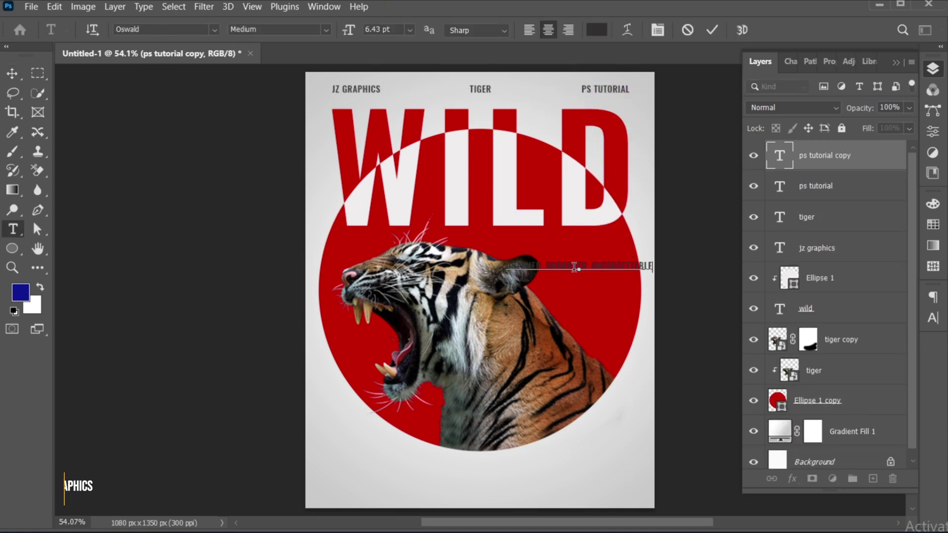
key("ctrl+a")
left_click(597, 30)
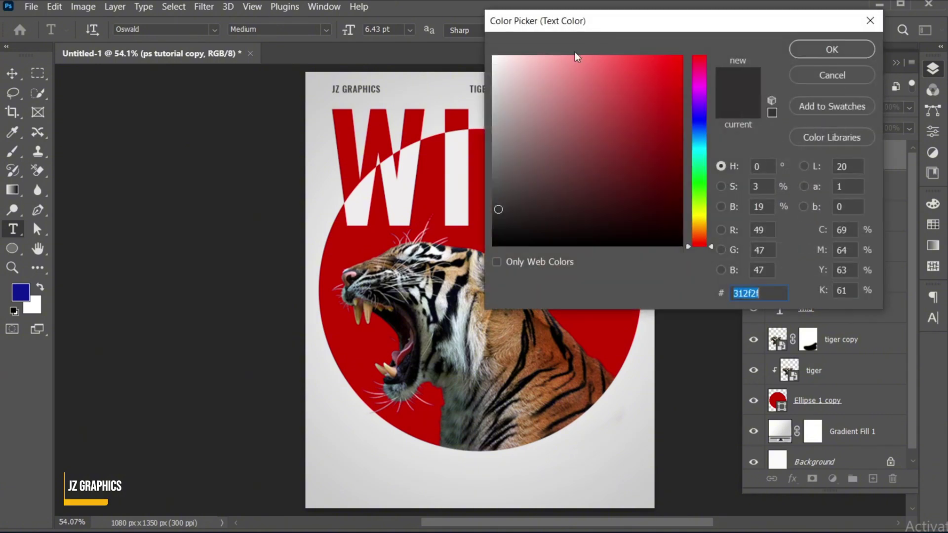
left_click(457, 149)
left_click(849, 49)
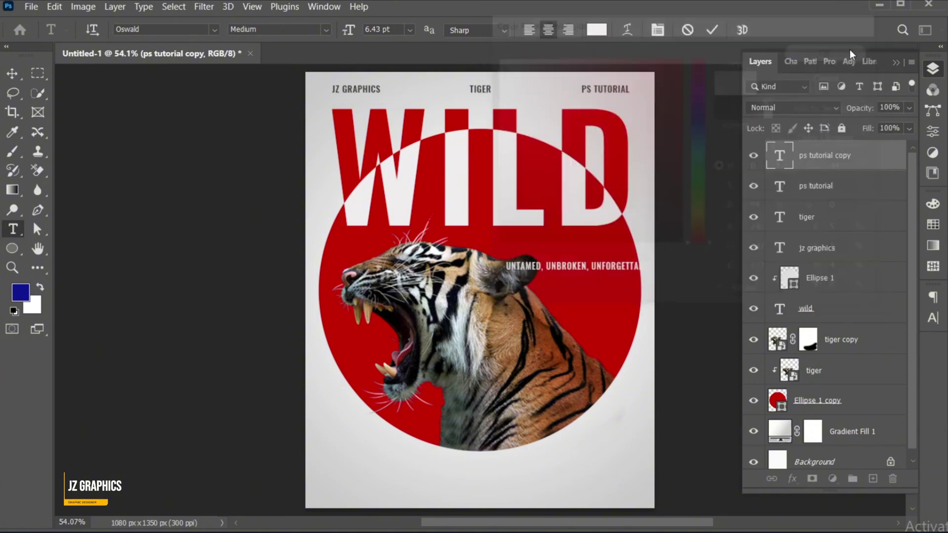
- Break the tagline onto two lines and left-align it
left_click(622, 256)
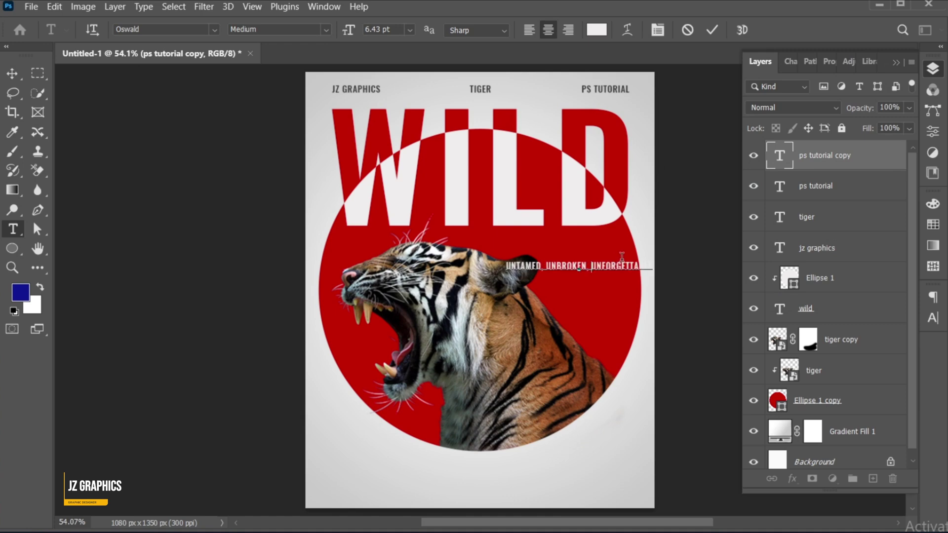
key("Return")
key("ctrl+a")
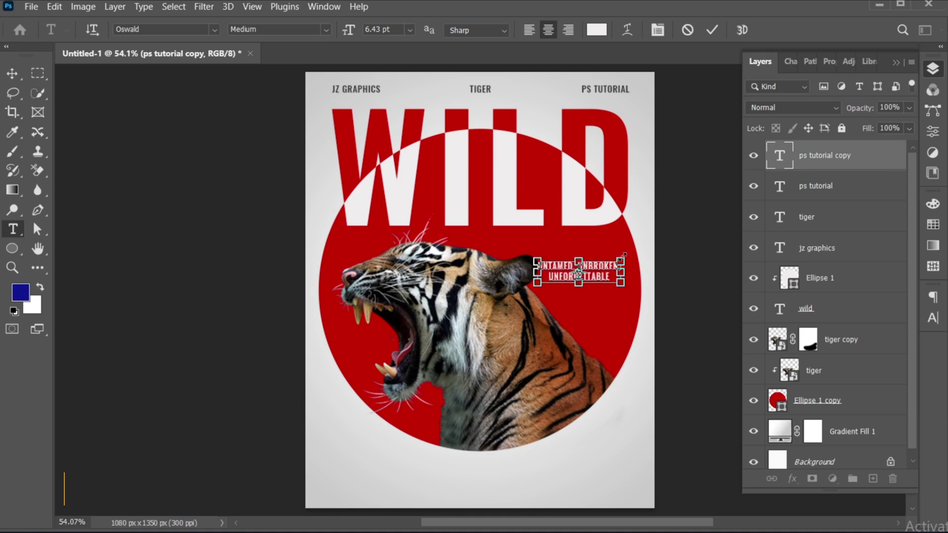
left_click(529, 30)
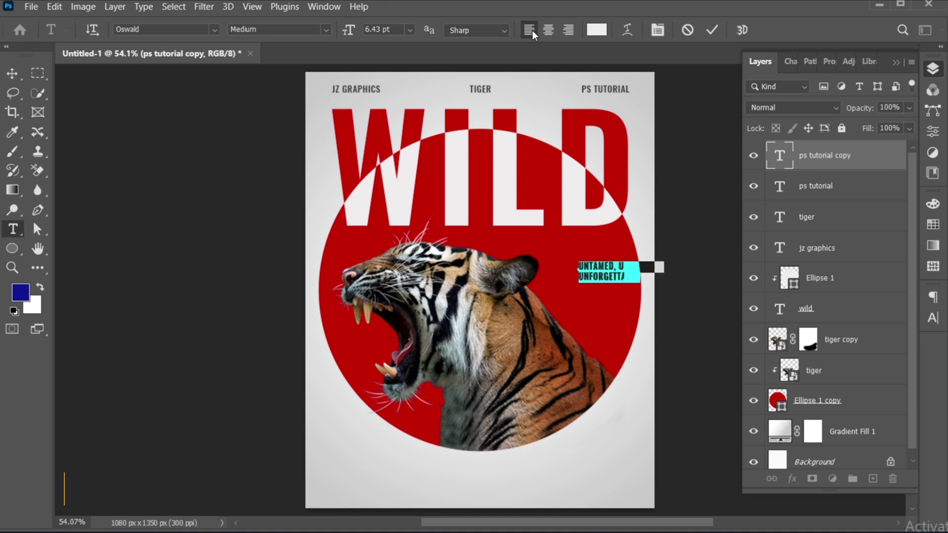
left_click(711, 30)
- Move the tagline beside the tiger's head and scale it down
key("v")
left_click_drag(602, 259, 557, 271)
key("ctrl+t")
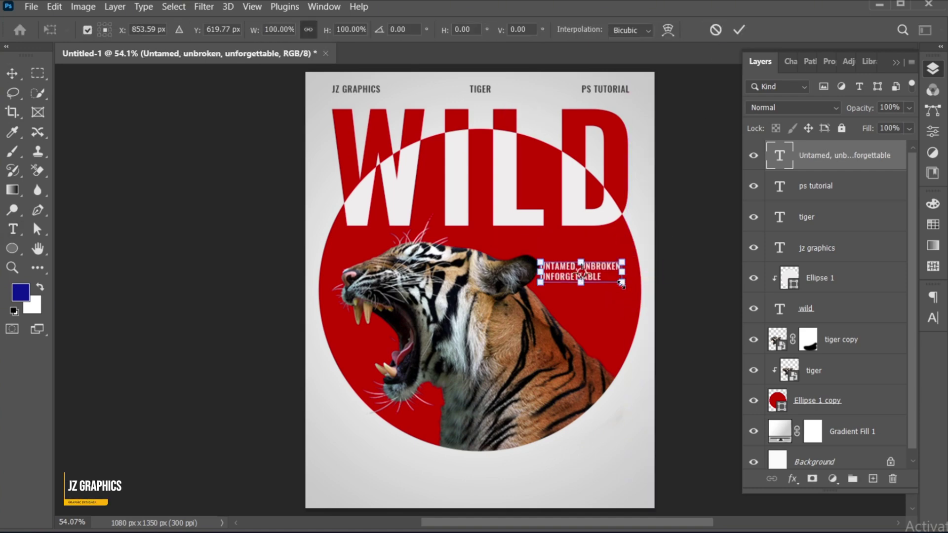
left_click_drag(622, 281, 572, 267)
key("Return")
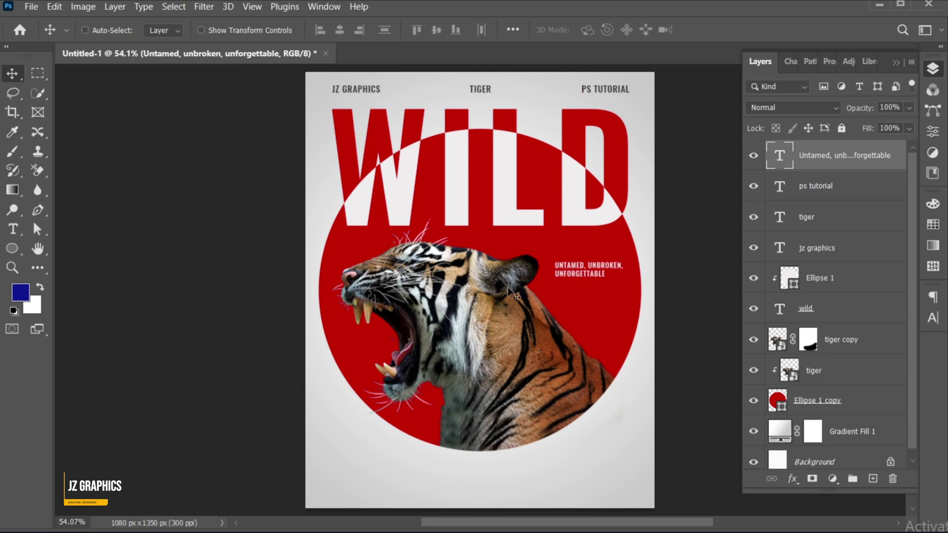
- Draw a wide text box along the poster's bottom and paste in the body copy
left_click(12, 228)
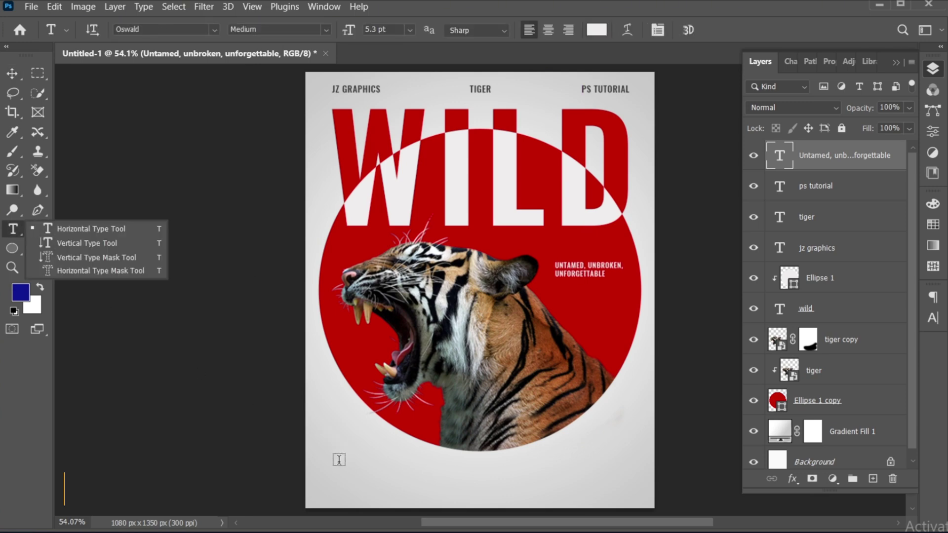
left_click(339, 460)
left_click_drag(333, 466, 622, 499)
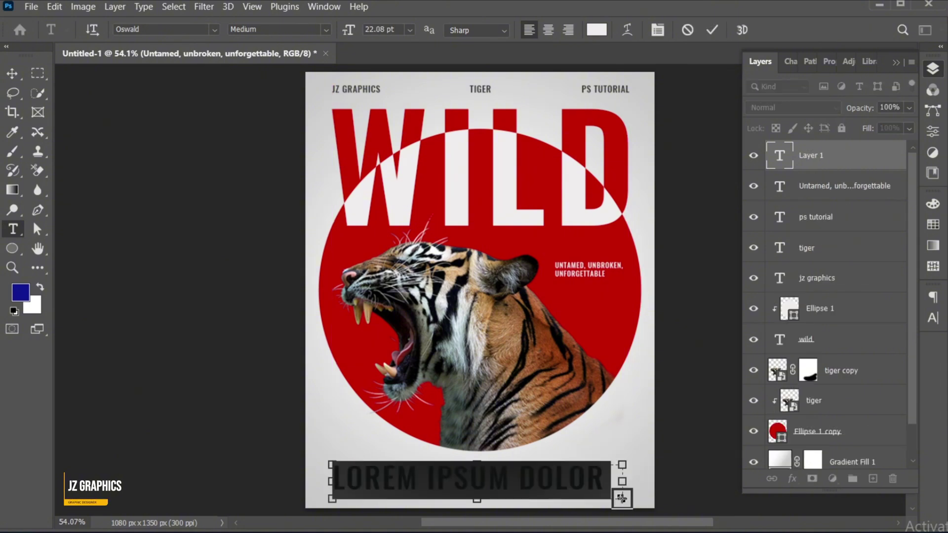
left_click(622, 499)
key("ctrl+v")
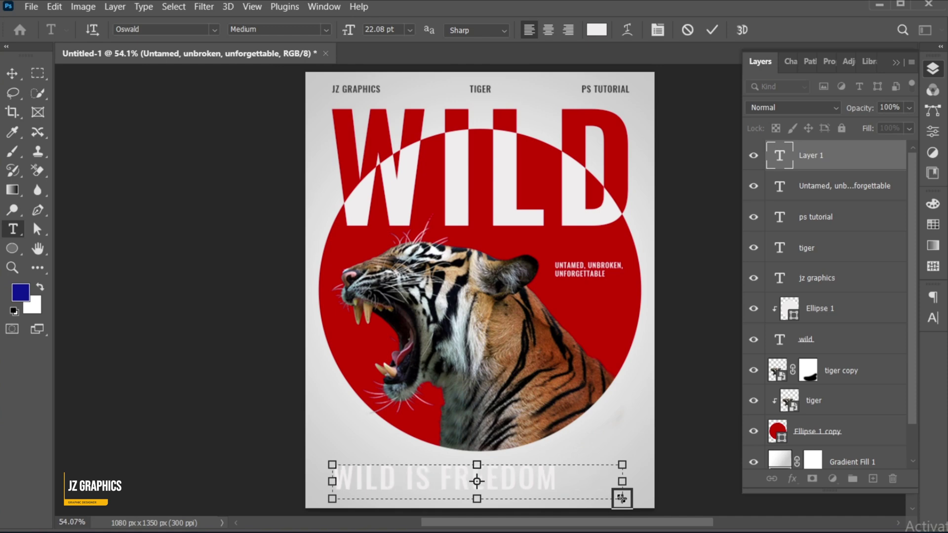
- Set all the body text to 4 pt with tracking 30
key("ctrl+a")
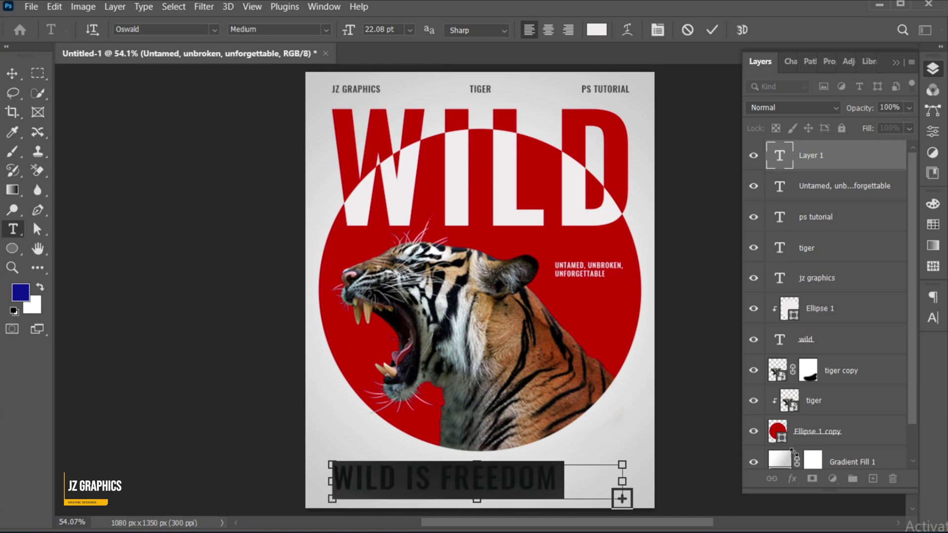
left_click(933, 318)
left_click(811, 336)
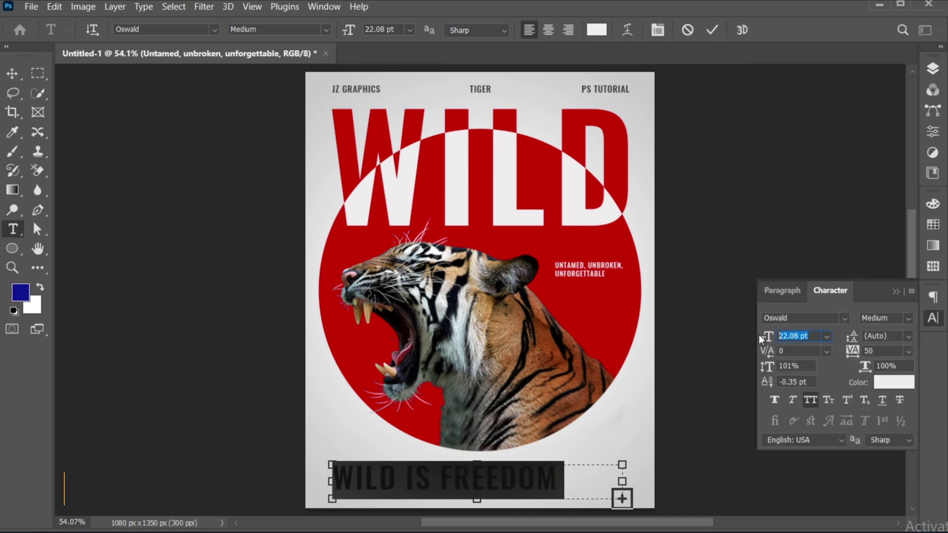
type("4")
key("Return")
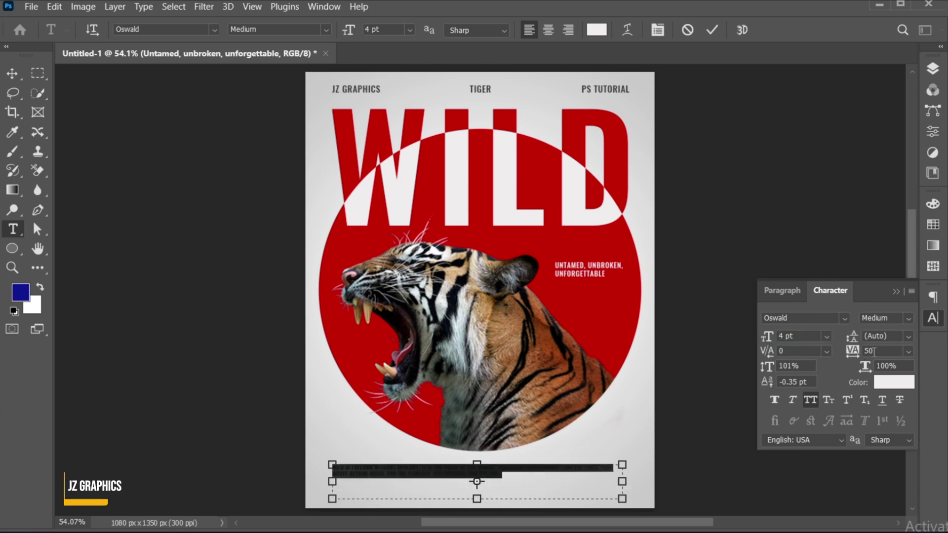
left_click(854, 351)
type("30")
key("Return")
- Centre-align the paragraph and colour it dark grey #2c2929
left_click(548, 31)
left_click(882, 383)
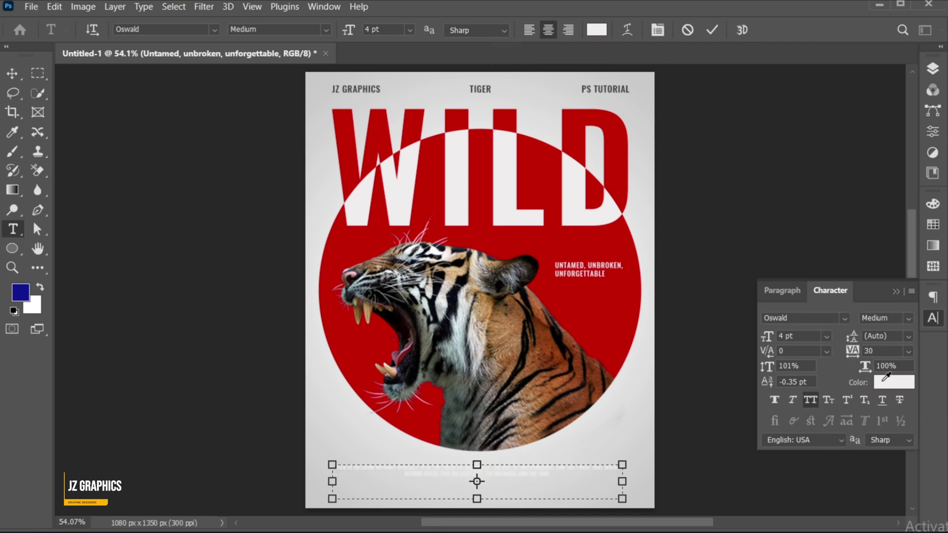
left_click(500, 222)
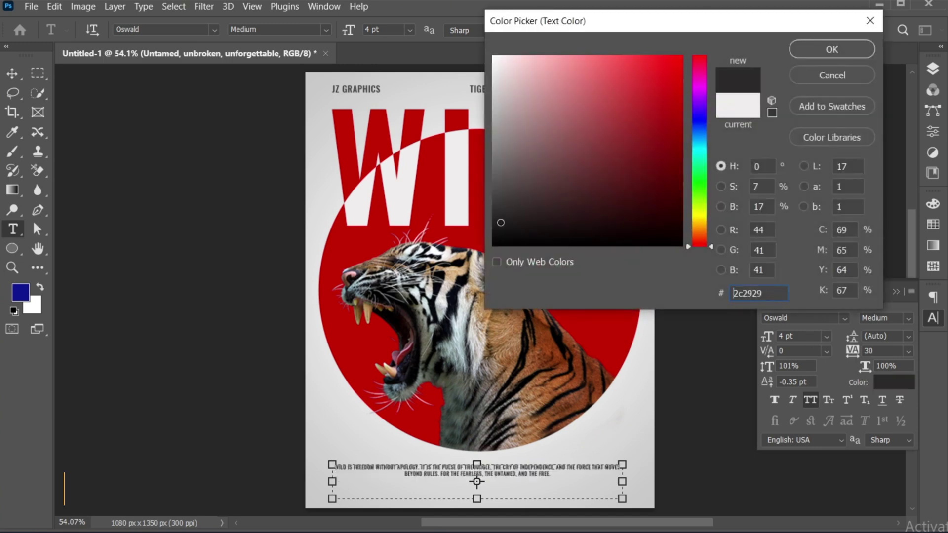
left_click(821, 53)
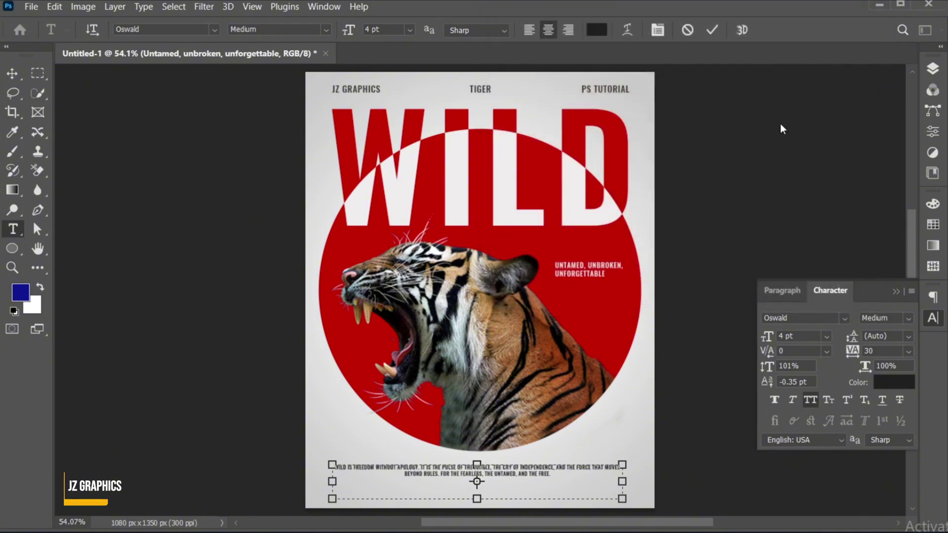
- Narrow the paragraph's text box, nudge it up, and centre it horizontally on the canvas
left_click_drag(622, 482, 563, 484)
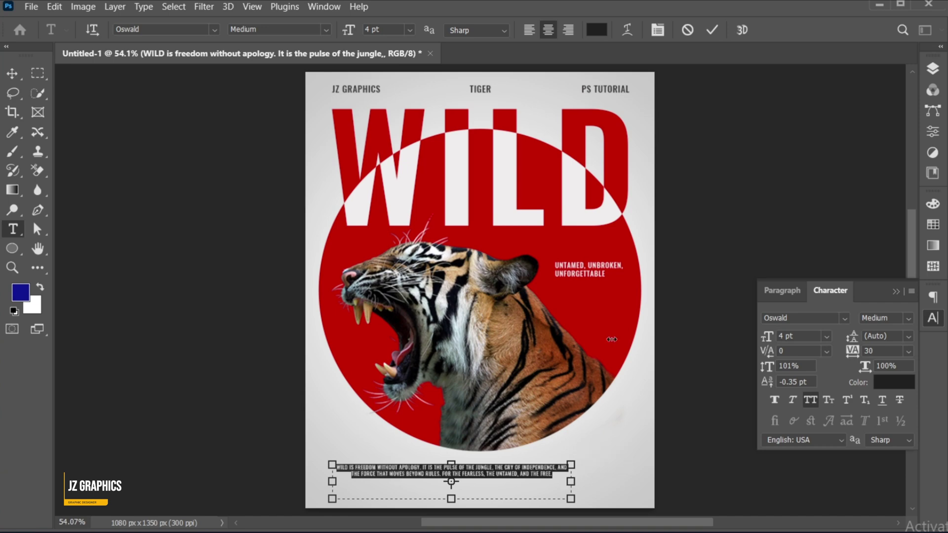
left_click(713, 29)
key("v")
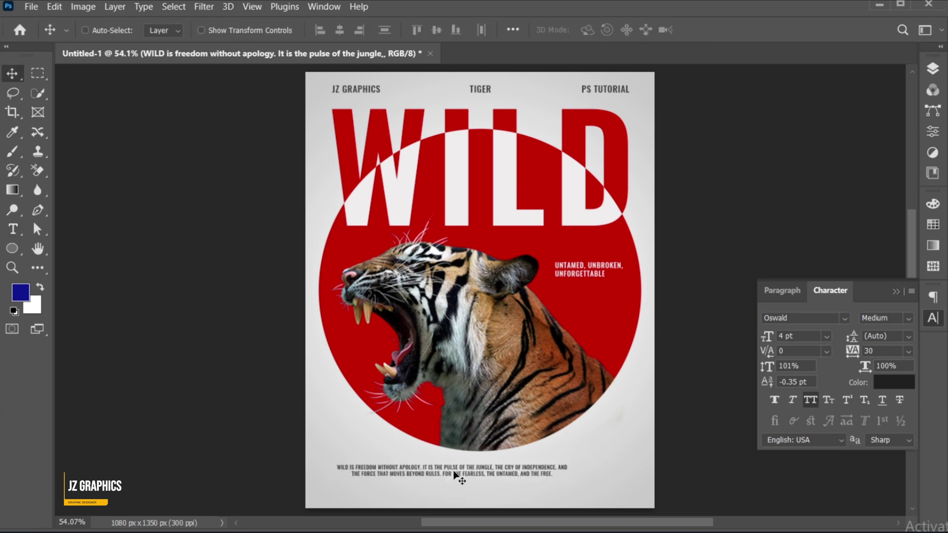
key("shift+Up")
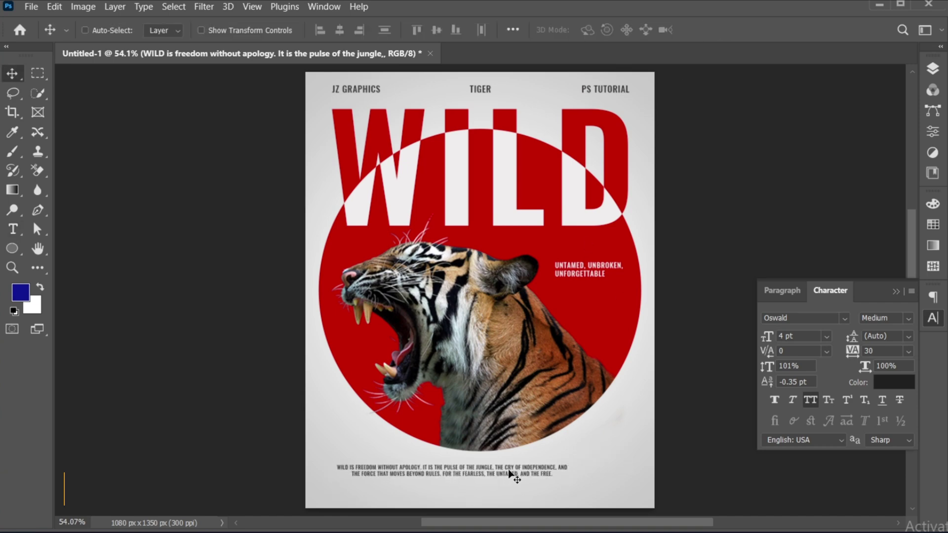
key("ctrl+a")
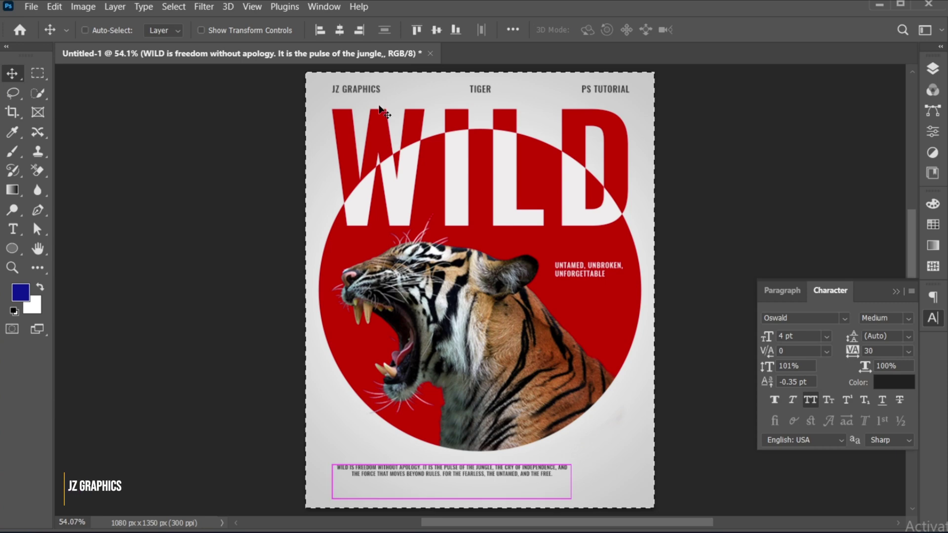
left_click(342, 31)
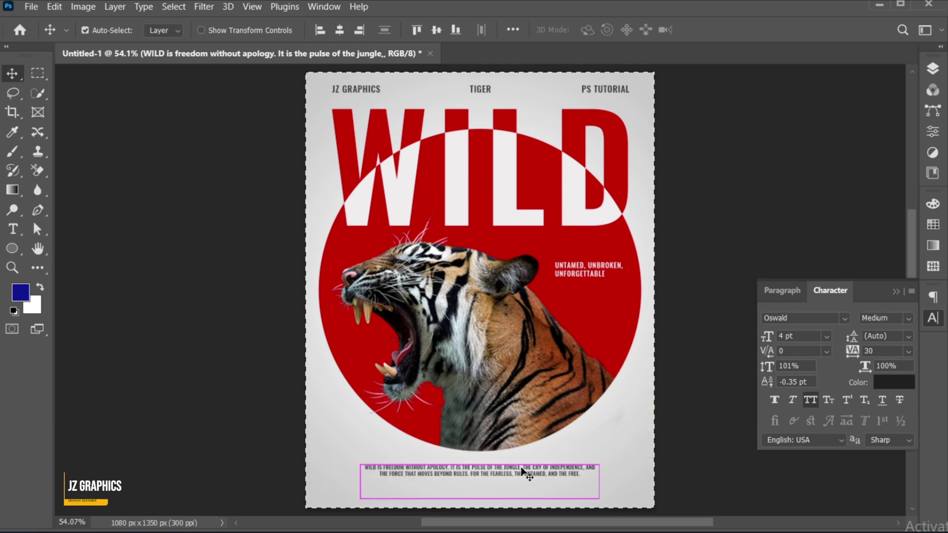
key("ctrl+d")
- Scale the paragraph up to about 111%, making it 4.44 pt
key("ctrl+t")
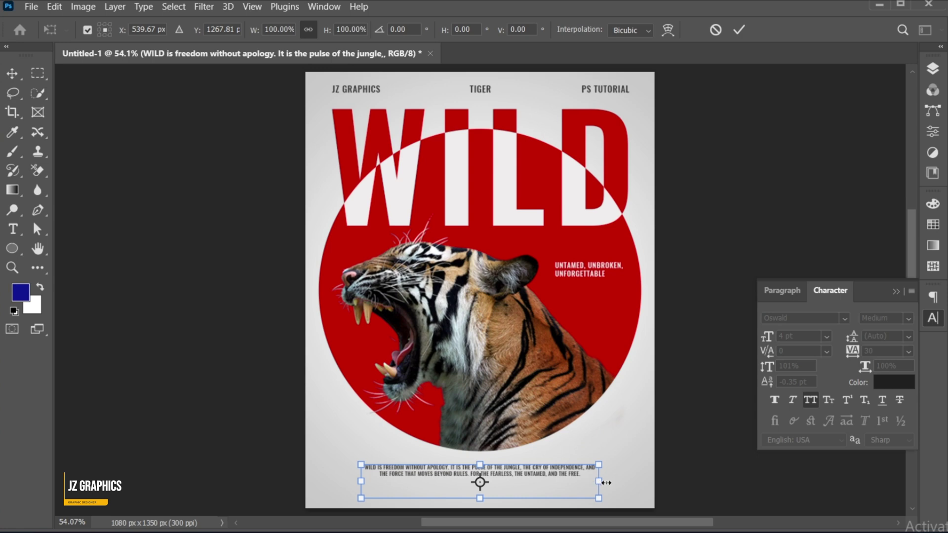
left_click_drag(606, 483, 622, 483)
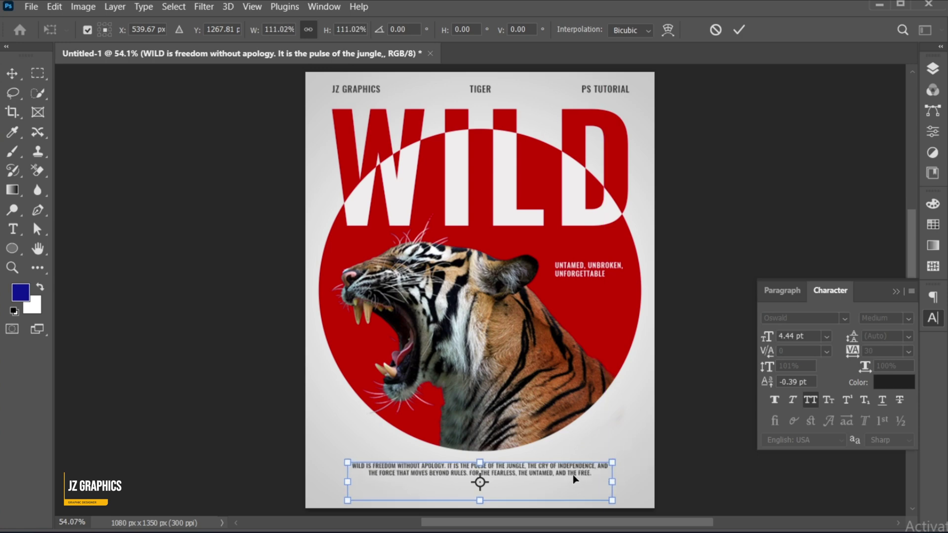
key("Return")
- Colour the phrase 'PULSE OF THE JUNGLE' with the poster's red #c60101
double_click(478, 469)
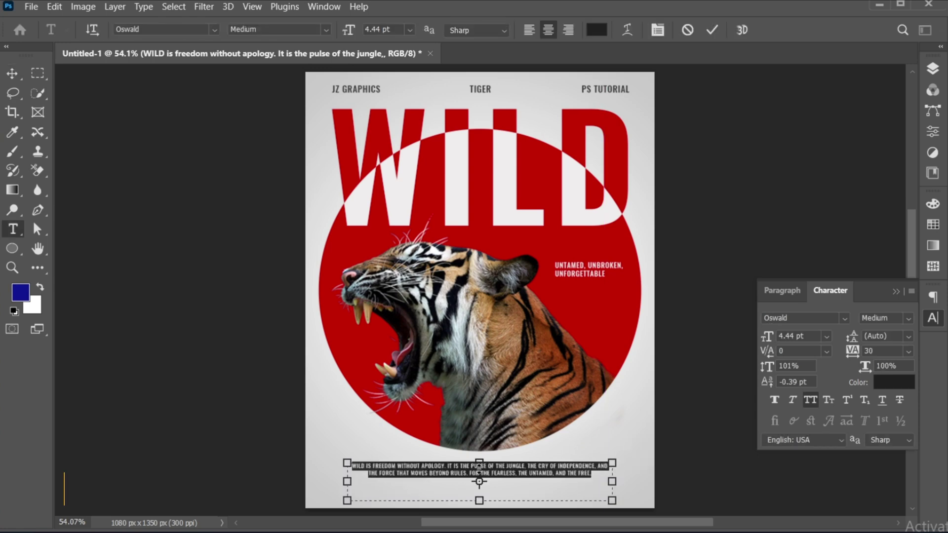
left_click(474, 467)
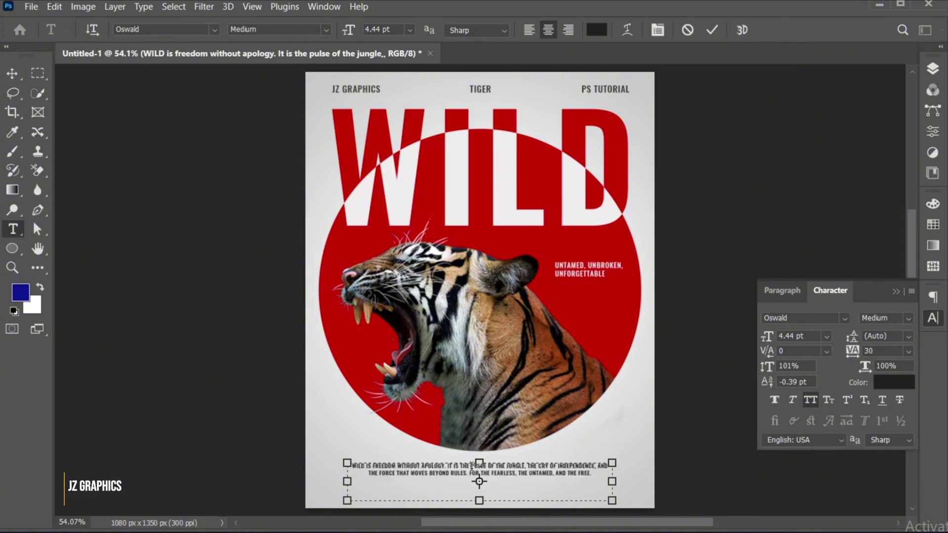
left_click_drag(471, 465, 527, 464)
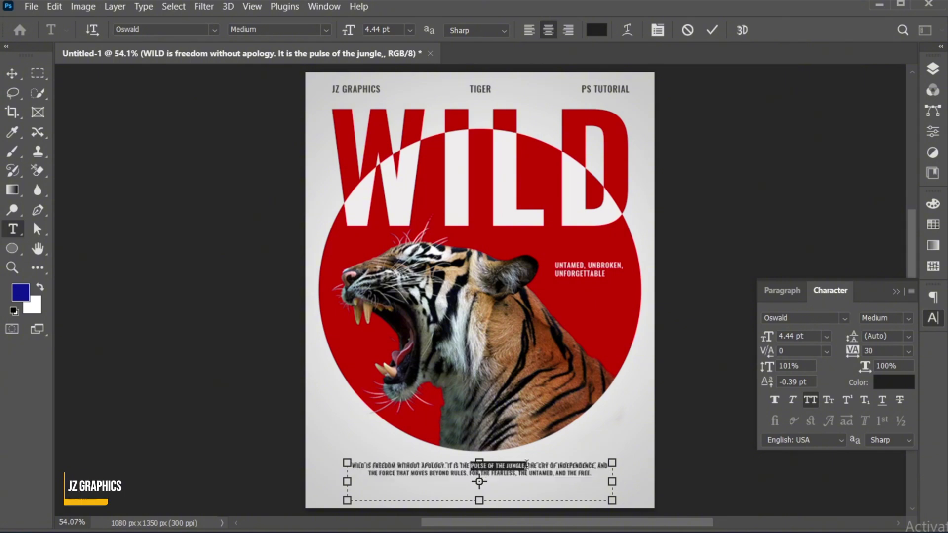
left_click(597, 32)
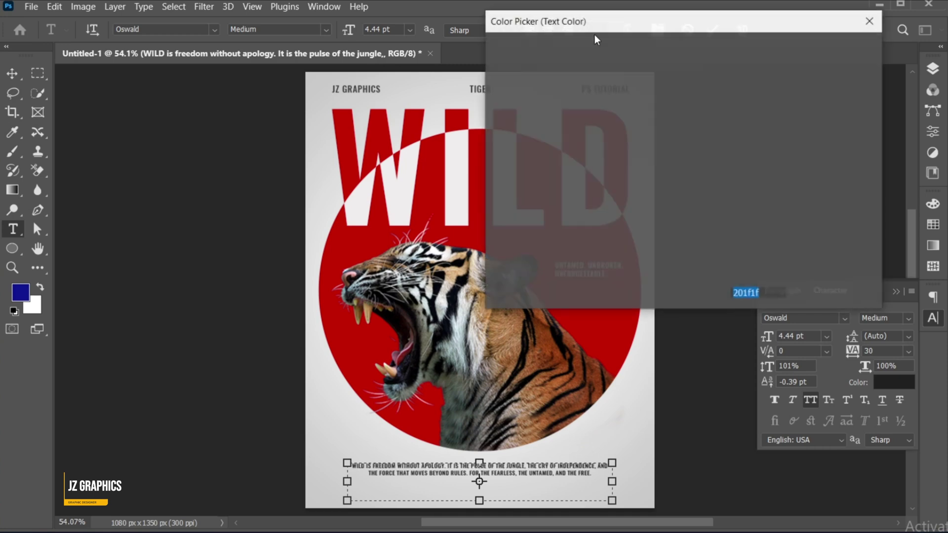
left_click(366, 338)
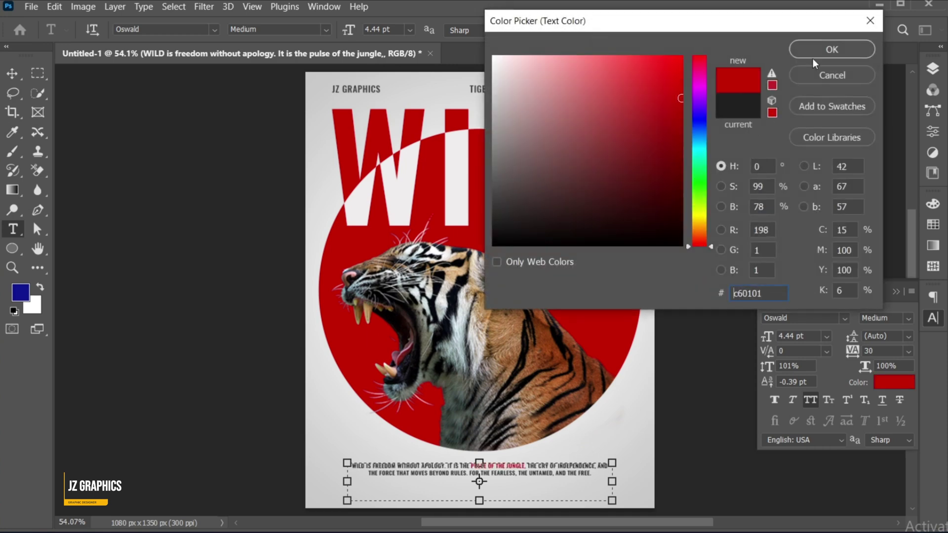
left_click(823, 49)
- Commit the text edit, return to the Move tool, and collapse the Character panel
left_click(712, 30)
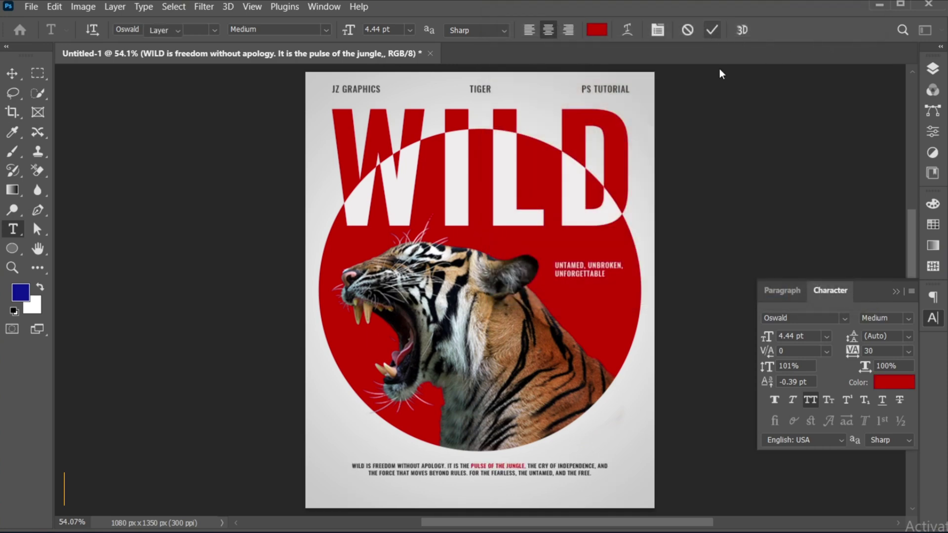
key("v")
left_click(895, 291)
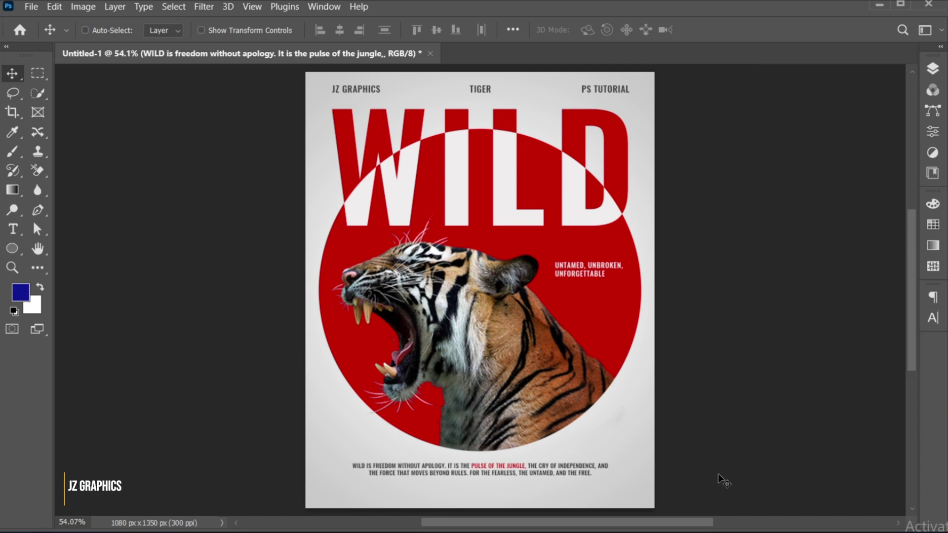